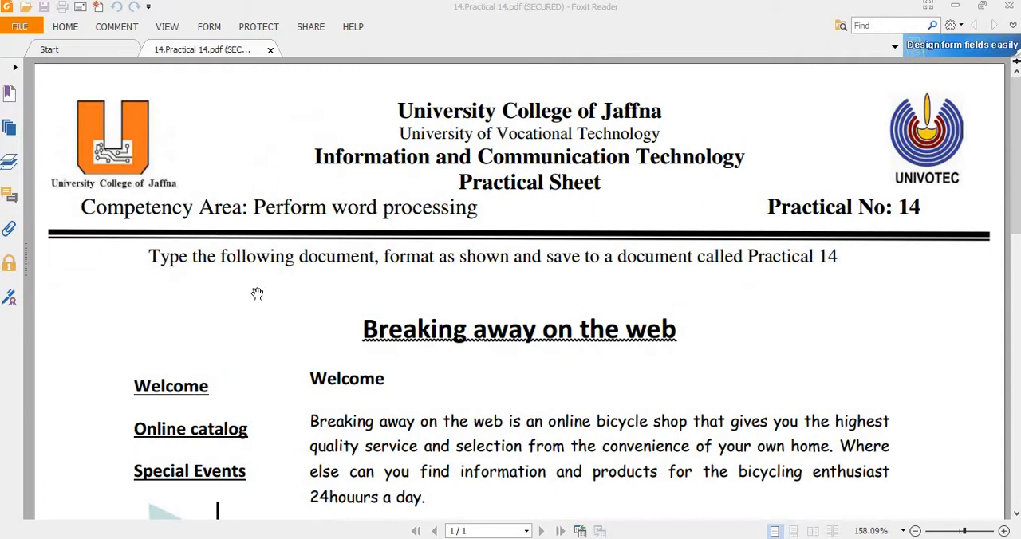
Step: Review the Practical 14 sheet from its title to the Special Events list to examine the required layout and formatting
scroll(360, 274, down, 3)
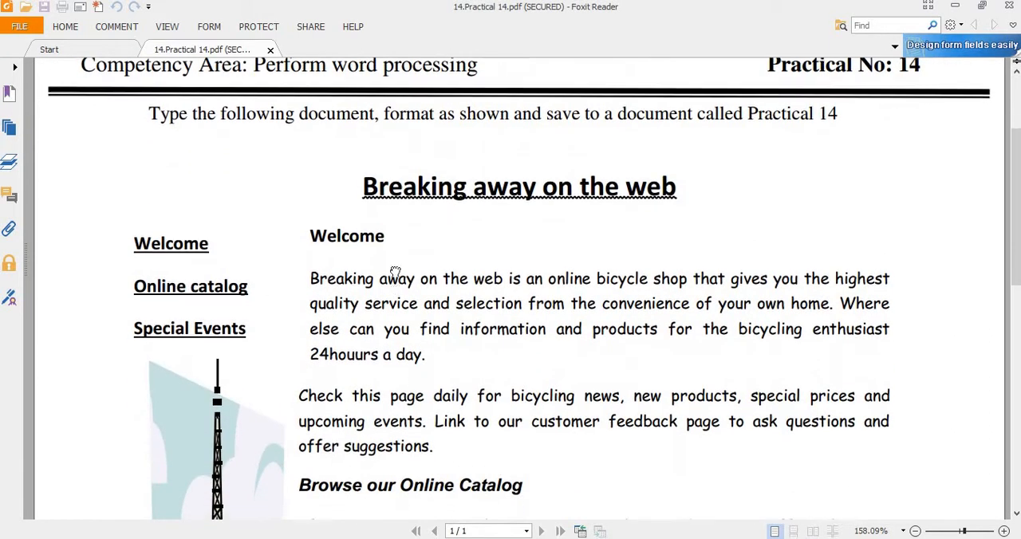
scroll(392, 278, down, 3)
scroll(396, 361, down, 7)
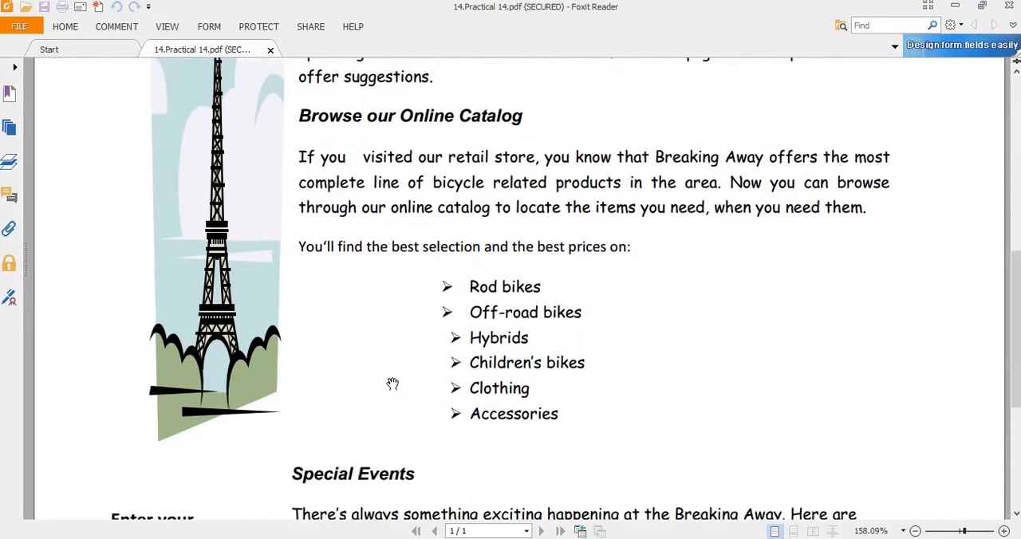
scroll(396, 299, down, 3)
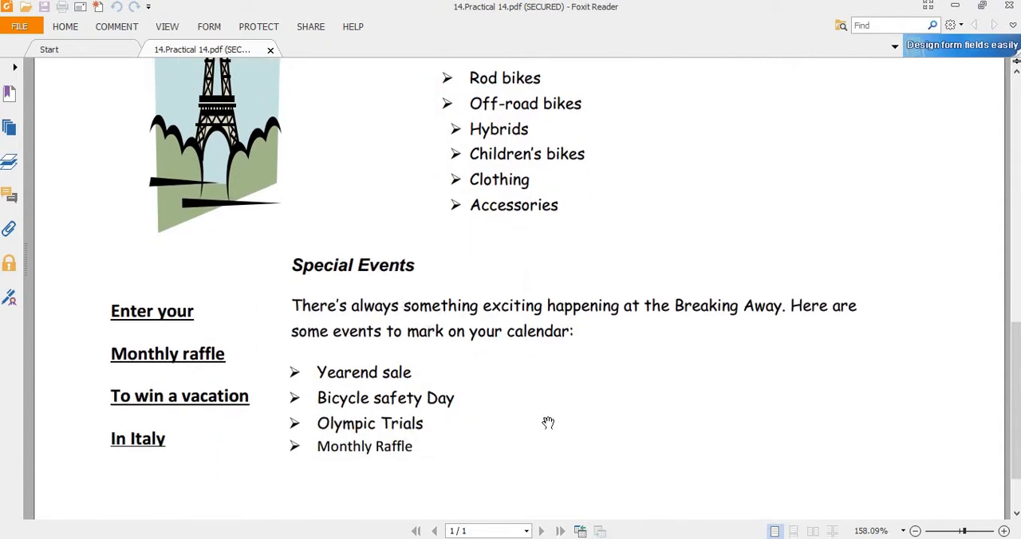
scroll(440, 293, up, 15)
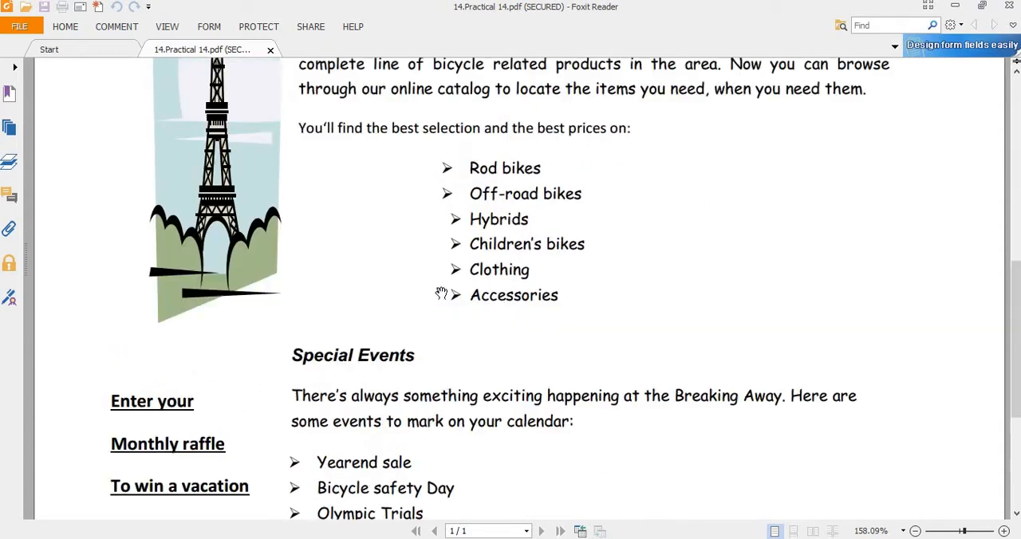
scroll(441, 284, up, 3)
scroll(606, 451, down, 2)
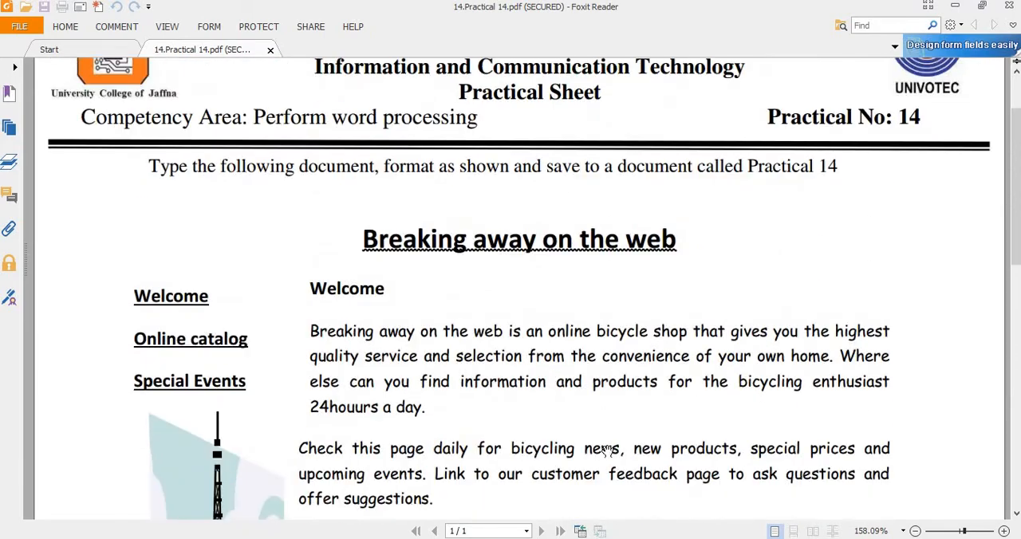
Step: Switch to the Word document and arrange its resized window beside the PDF practical sheet so both can be seen
key(alt+Tab)
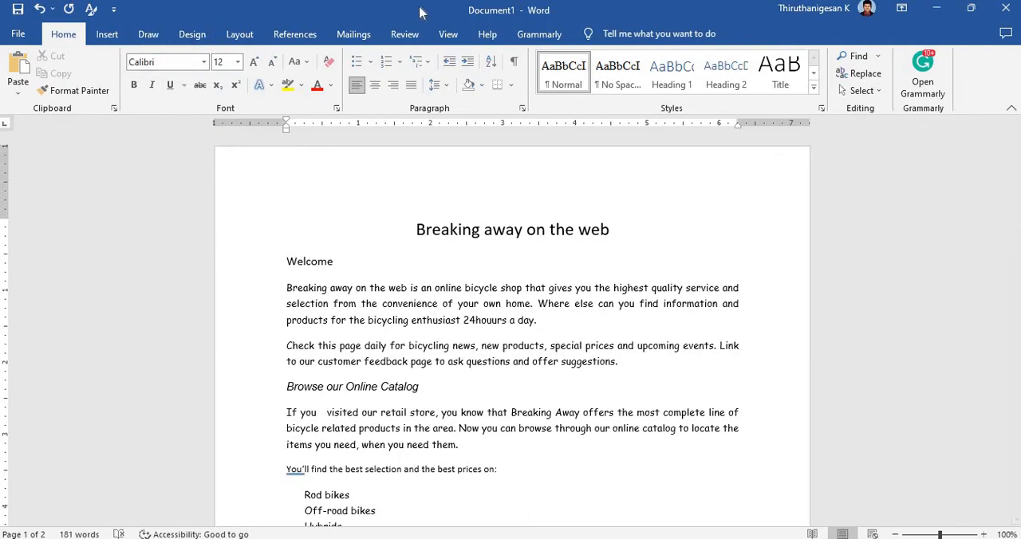
drag(420, 9, 593, 26)
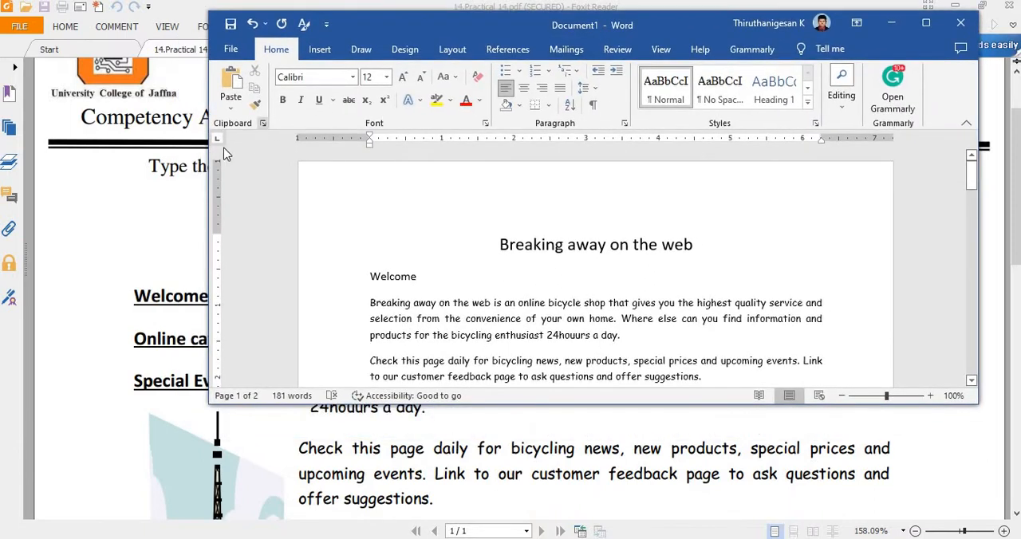
drag(210, 152, 348, 152)
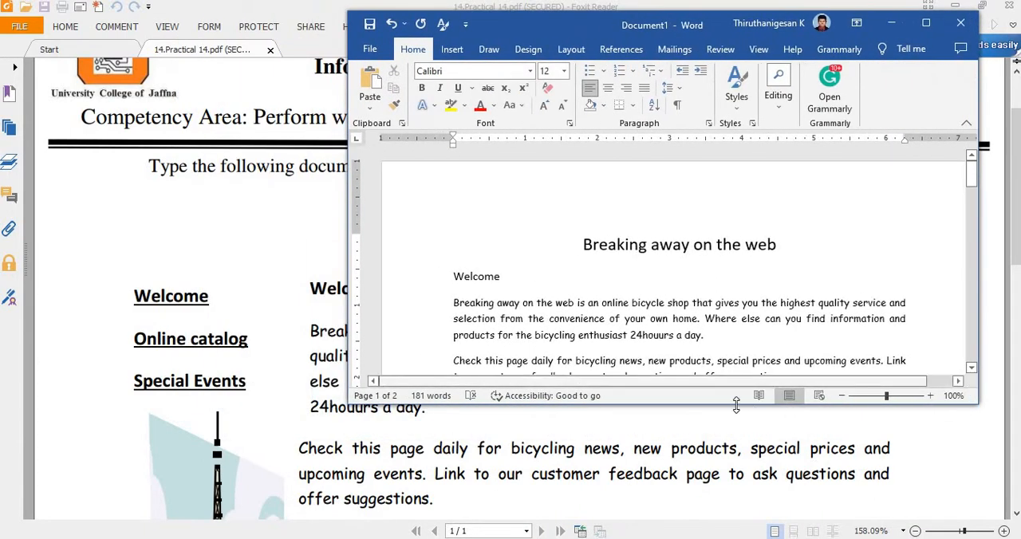
drag(730, 406, 742, 532)
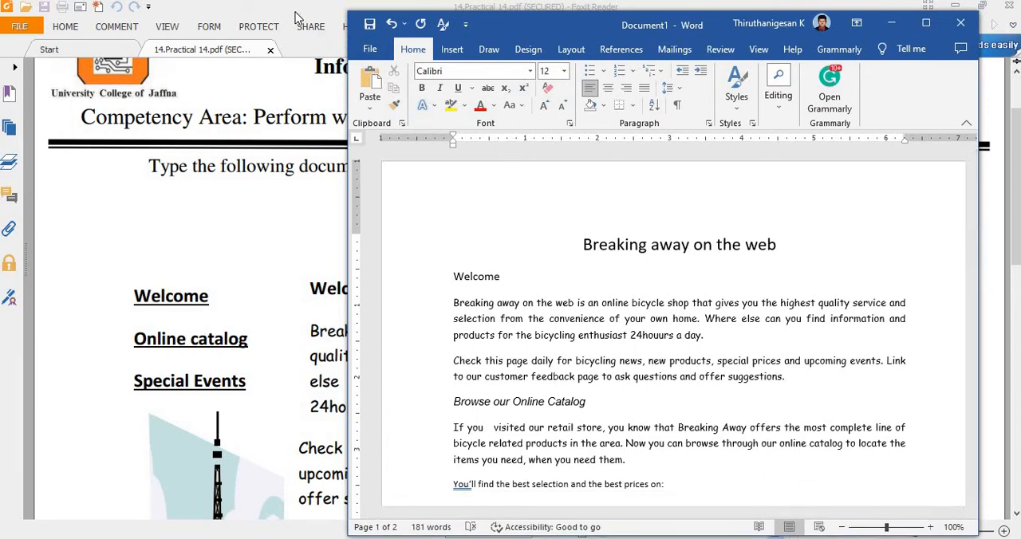
drag(294, 11, 211, 20)
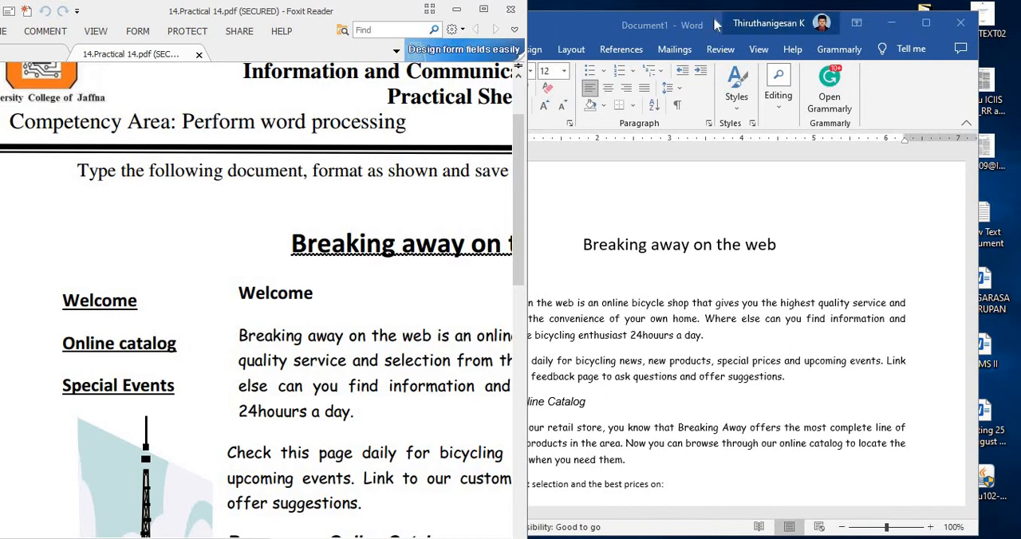
drag(710, 24, 740, 12)
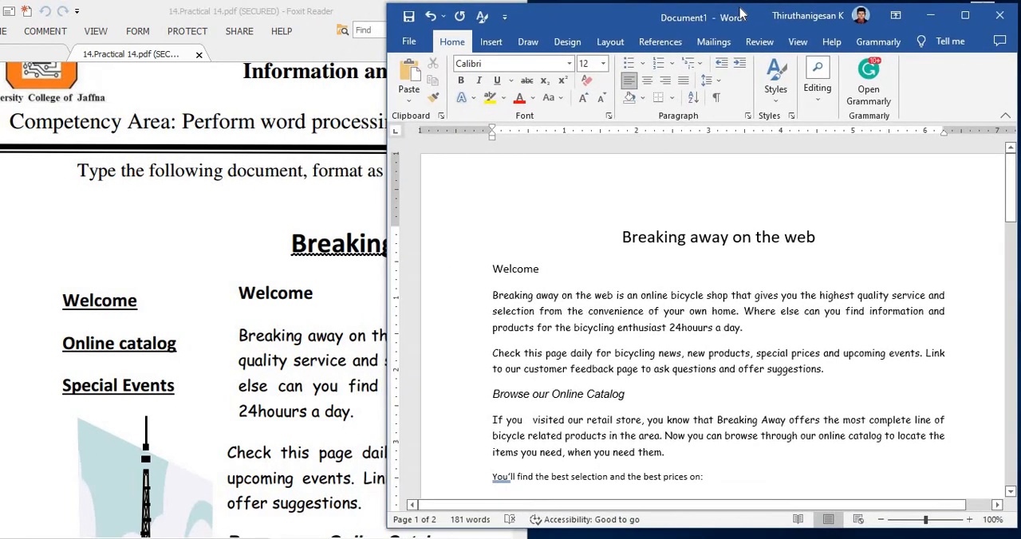
click(363, 224)
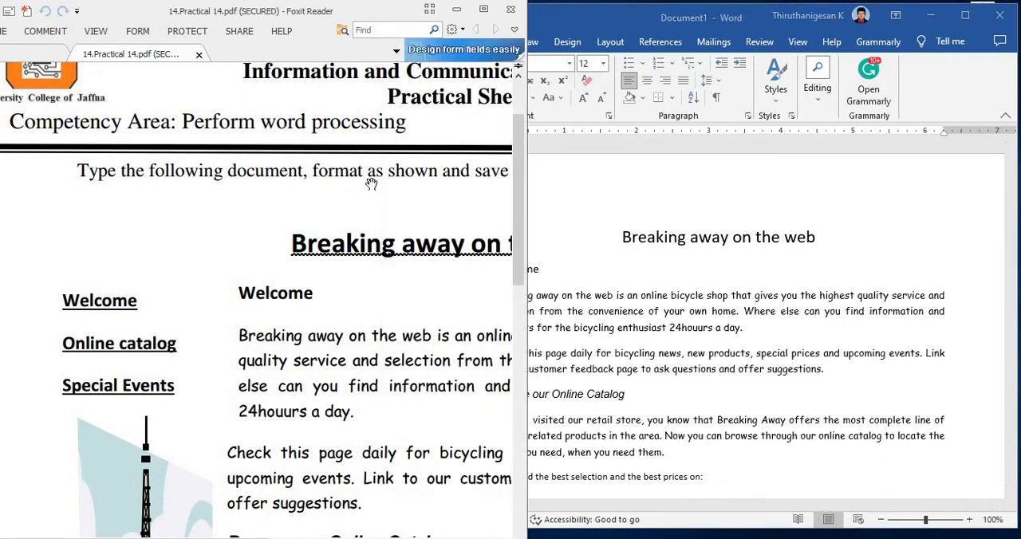
click(632, 248)
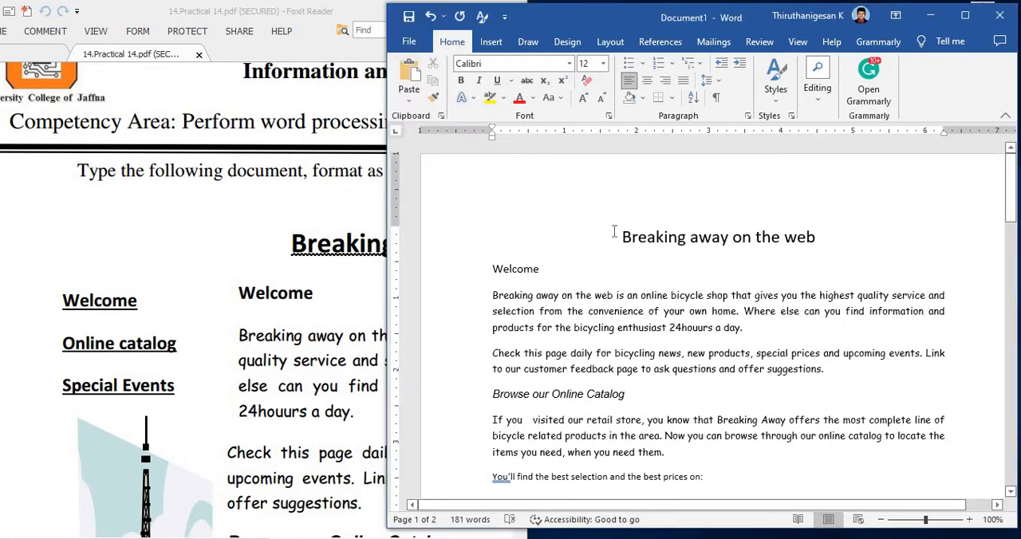
Step: Increase the indent of all text from the title through Monthly Raffle by two levels, following the sheet's layout
click(293, 317)
scroll(293, 318, down, 8)
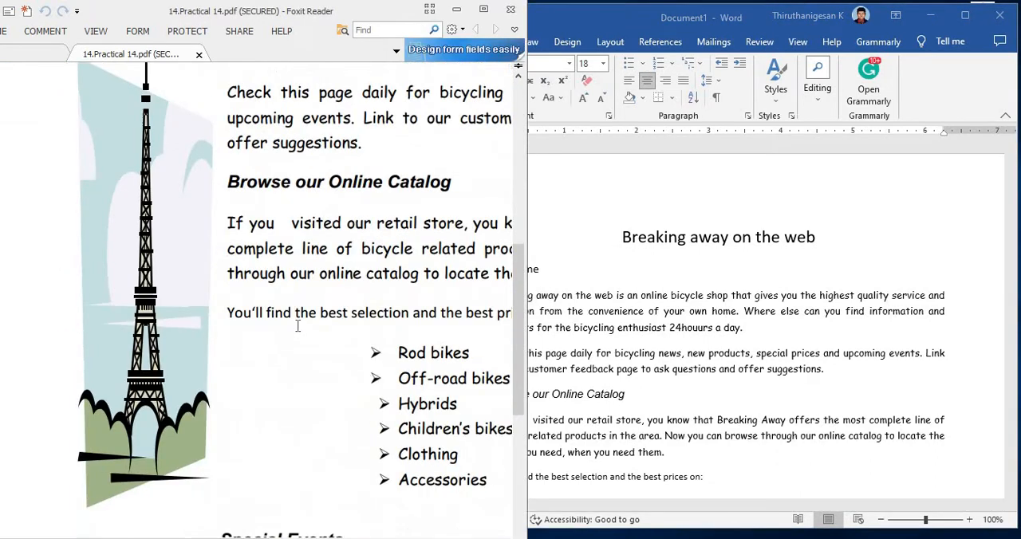
scroll(293, 317, up, 6)
scroll(293, 315, down, 5)
click(614, 264)
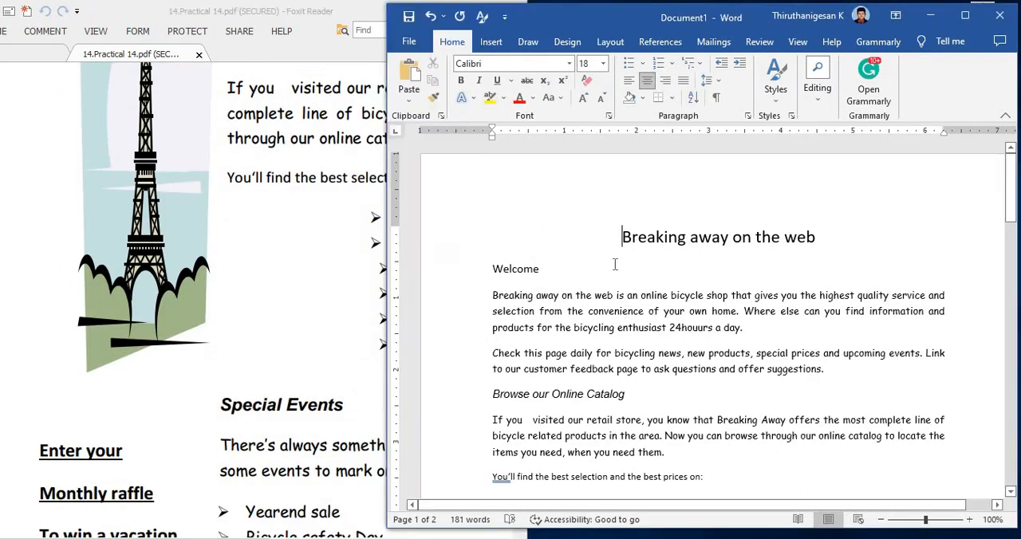
drag(618, 237, 634, 452)
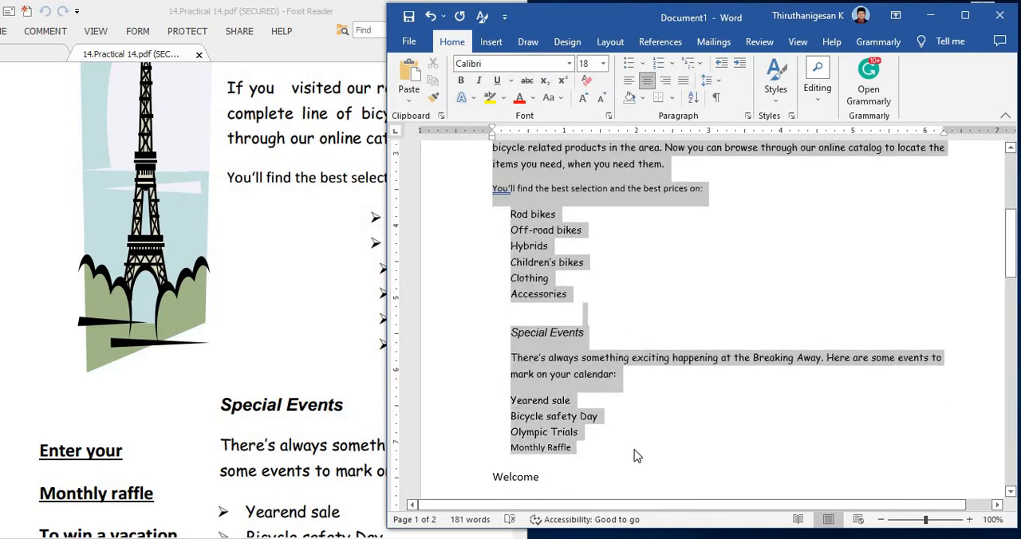
click(739, 64)
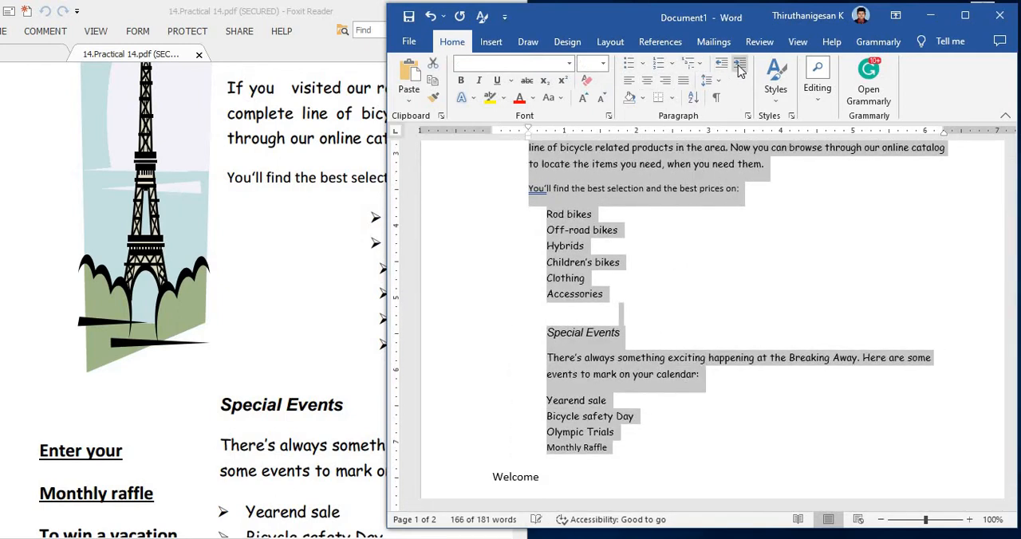
click(740, 70)
click(708, 289)
scroll(706, 311, up, 3)
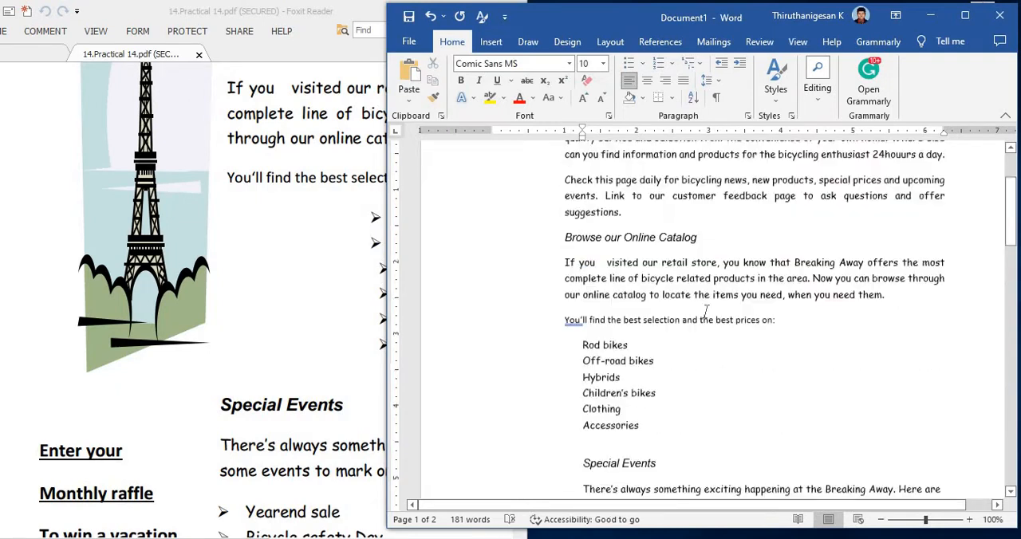
scroll(706, 311, up, 4)
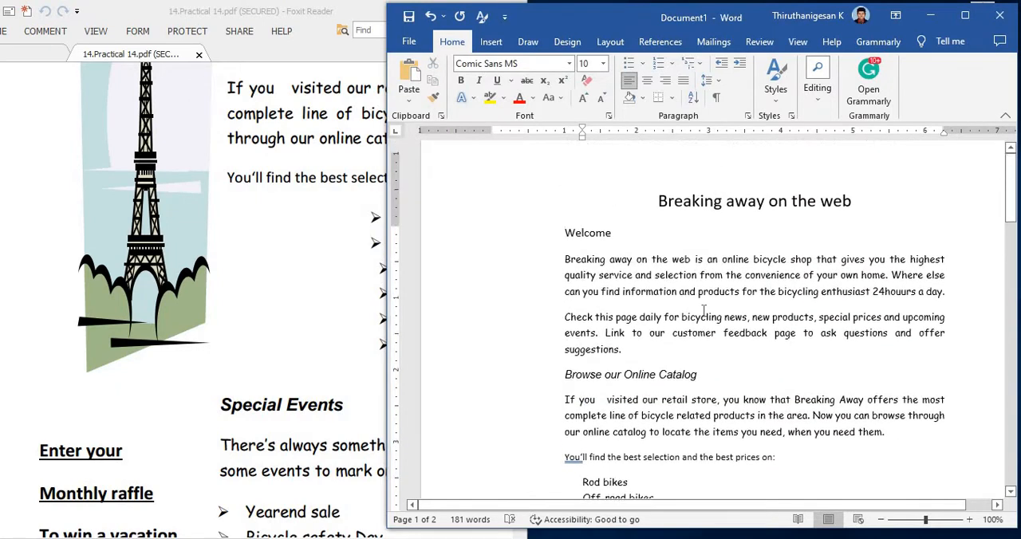
Step: Format the title "Breaking away on the web" as bold with a wavy underline and font size 20
click(231, 88)
scroll(473, 210, up, 12)
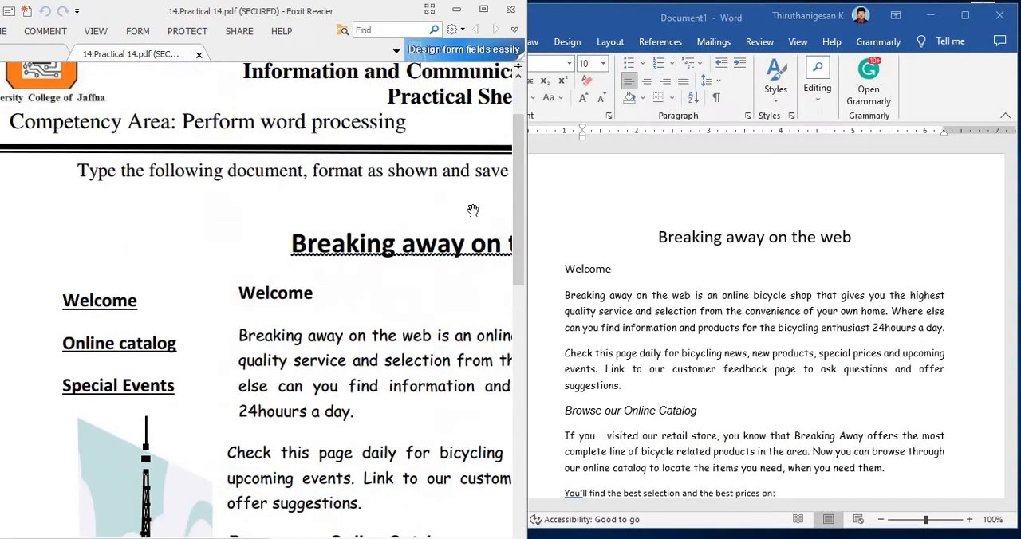
click(660, 238)
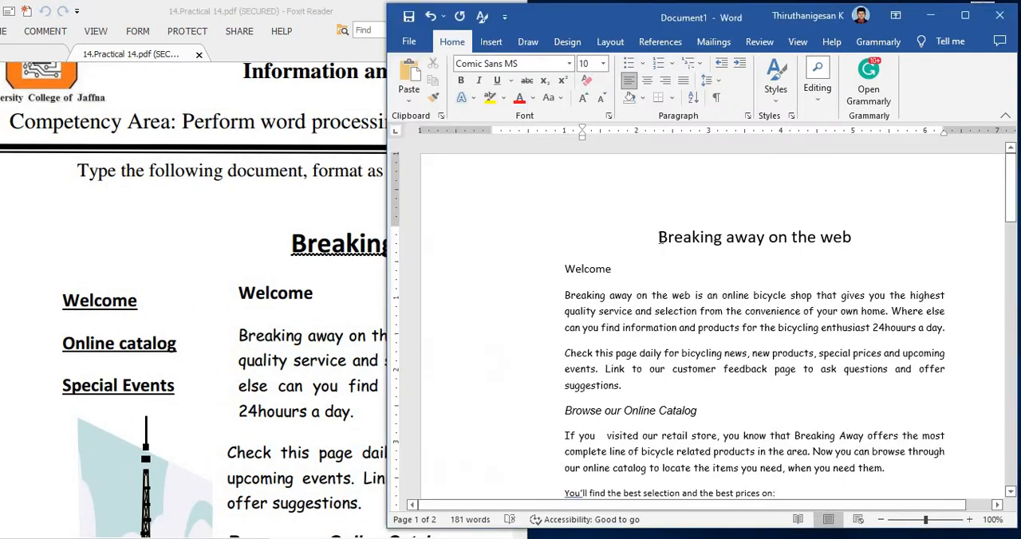
drag(661, 238, 852, 245)
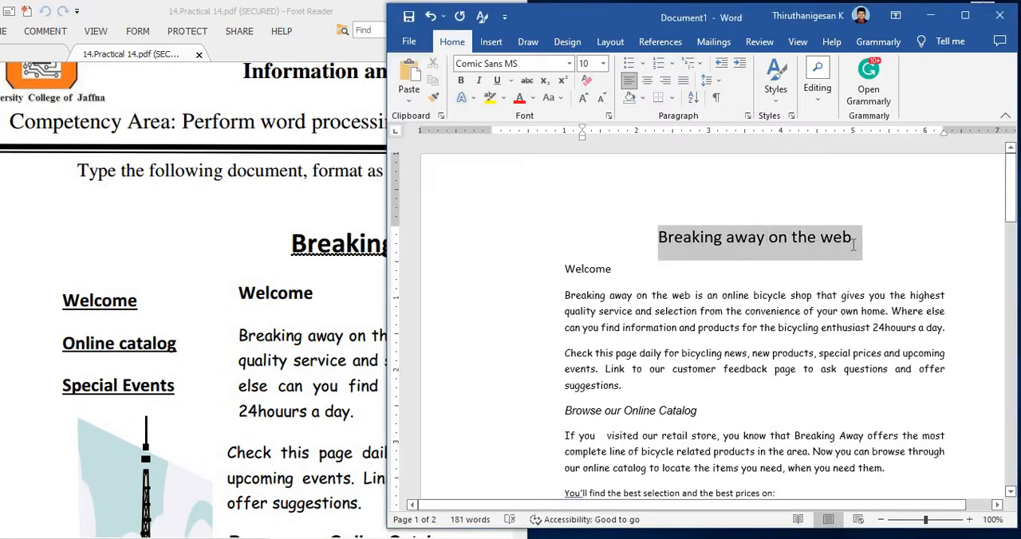
click(461, 80)
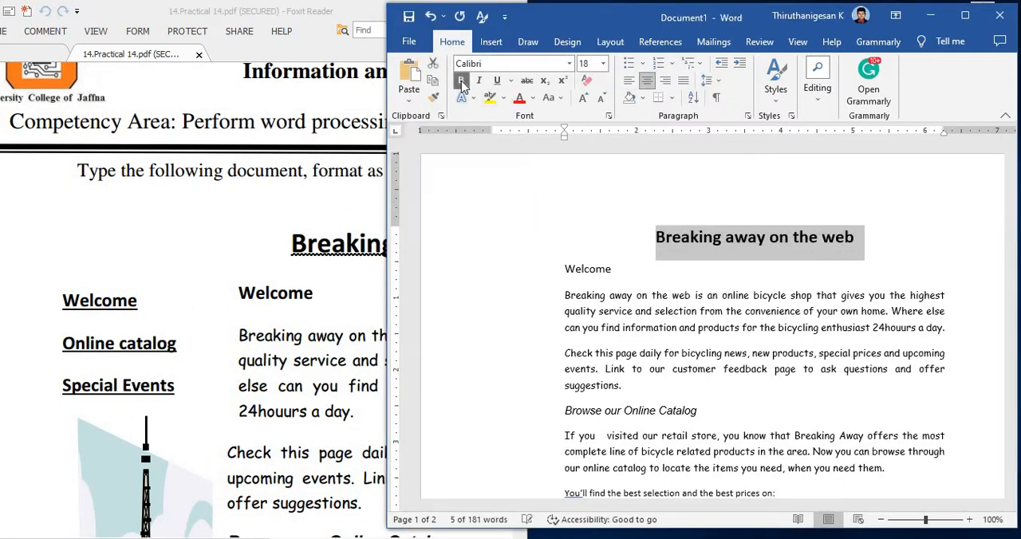
click(510, 83)
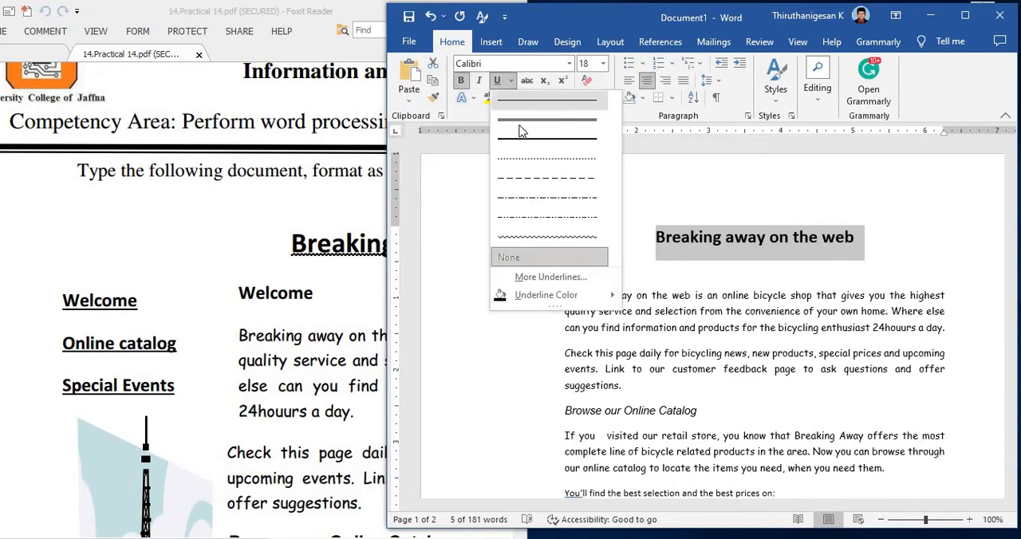
click(524, 243)
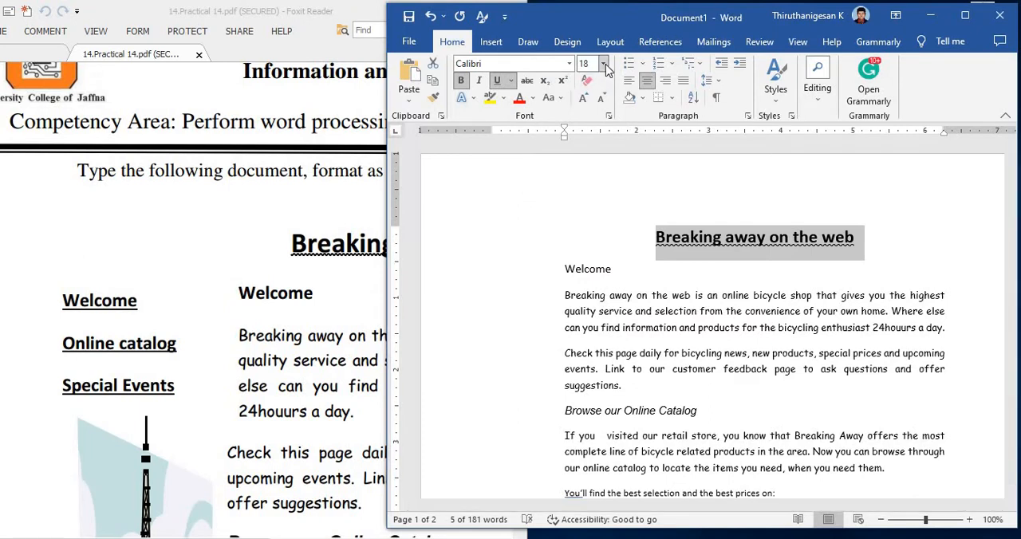
click(587, 97)
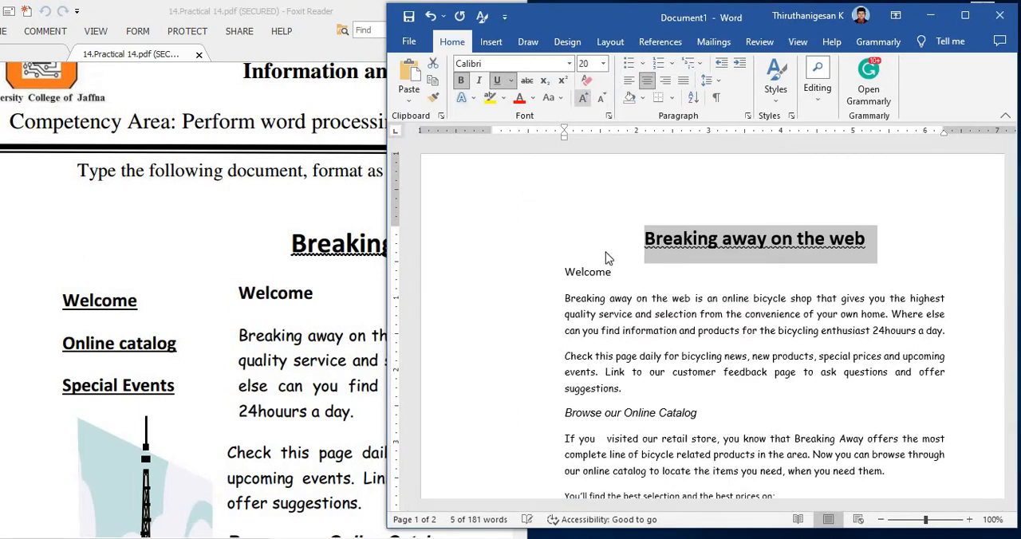
Step: Make the "Welcome" heading below the title bold
drag(612, 272, 564, 273)
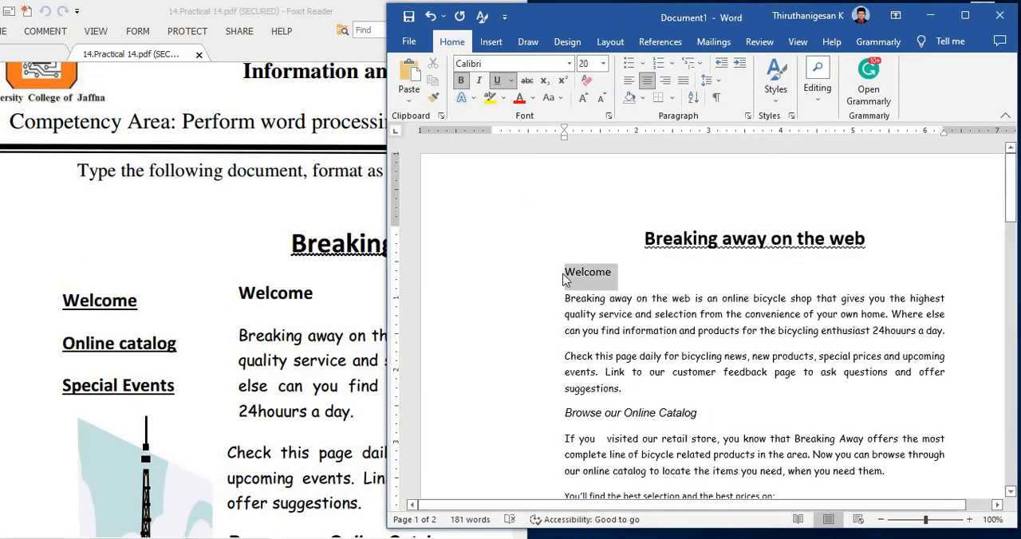
key(ctrl+b)
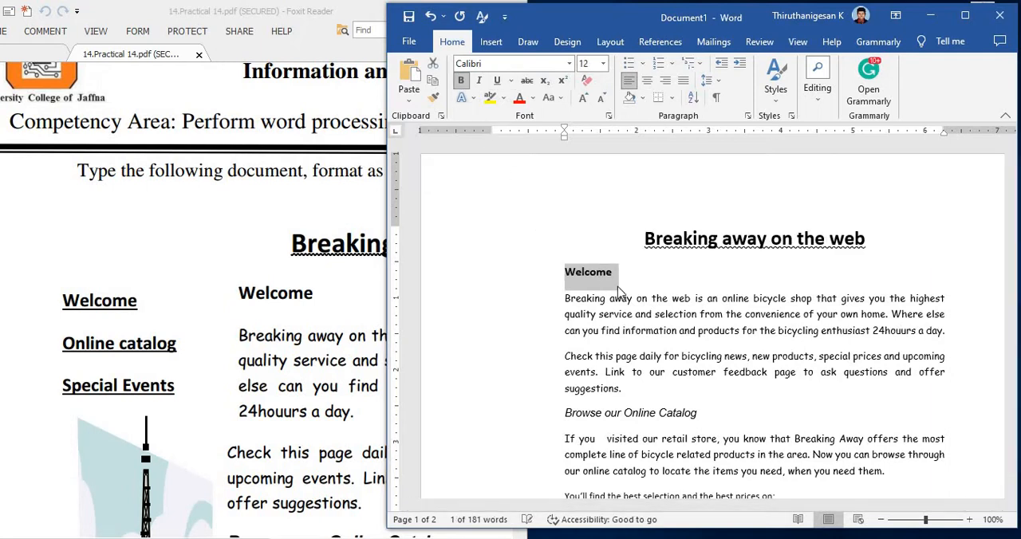
click(618, 293)
Step: Make the italic "Browse our Online Catalog" heading bold to match the practical sheet
click(292, 324)
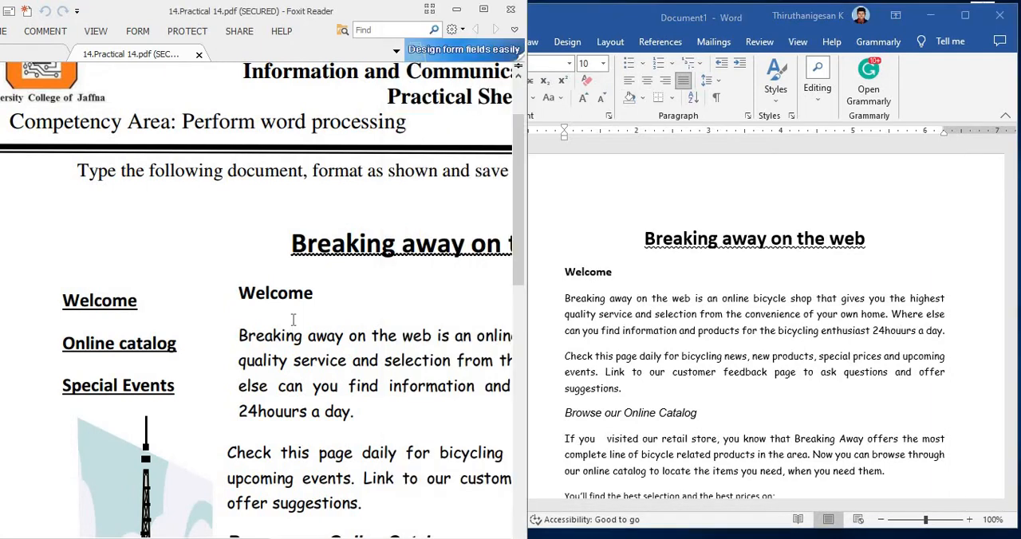
scroll(293, 319, down, 5)
click(594, 355)
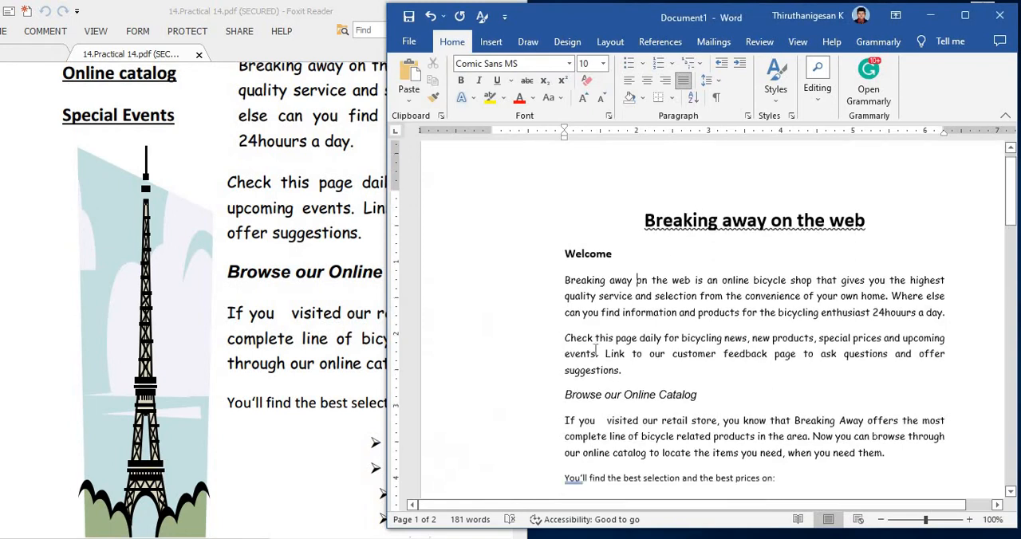
scroll(707, 311, down, 2)
drag(646, 304, 565, 305)
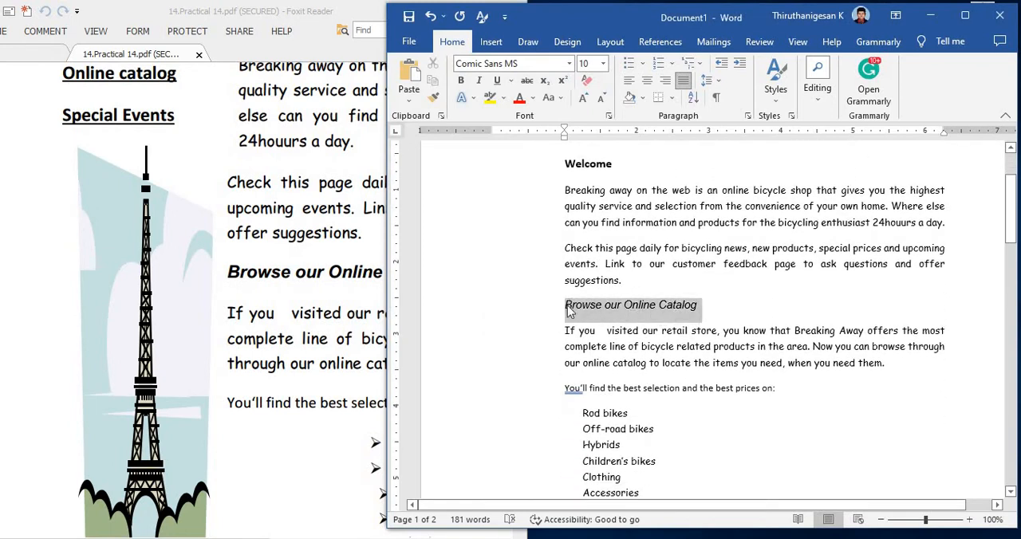
click(461, 82)
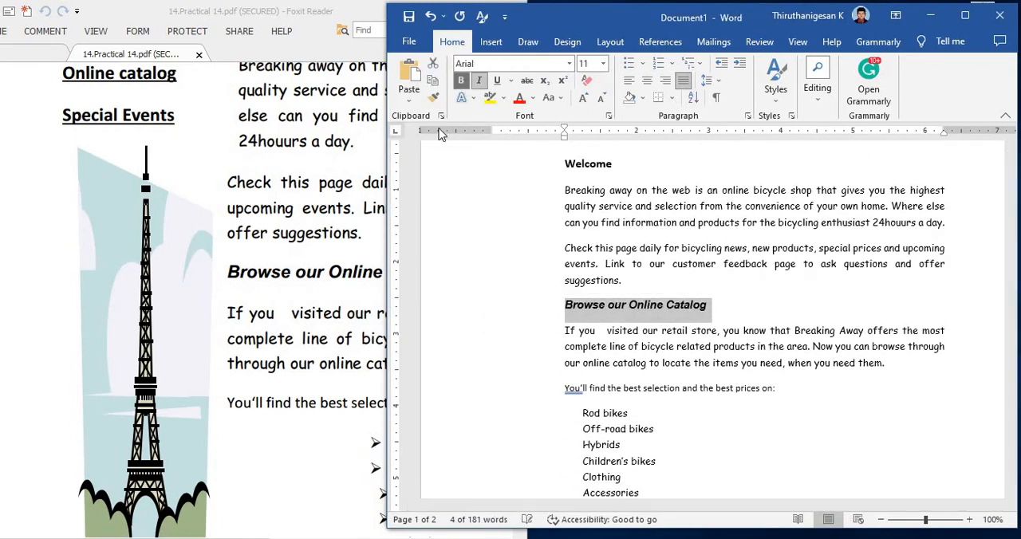
Step: Apply arrowhead bullets to the product list from Rod bikes through Accessories, as on the practical sheet
click(301, 274)
scroll(301, 274, down, 2)
scroll(301, 273, down, 1)
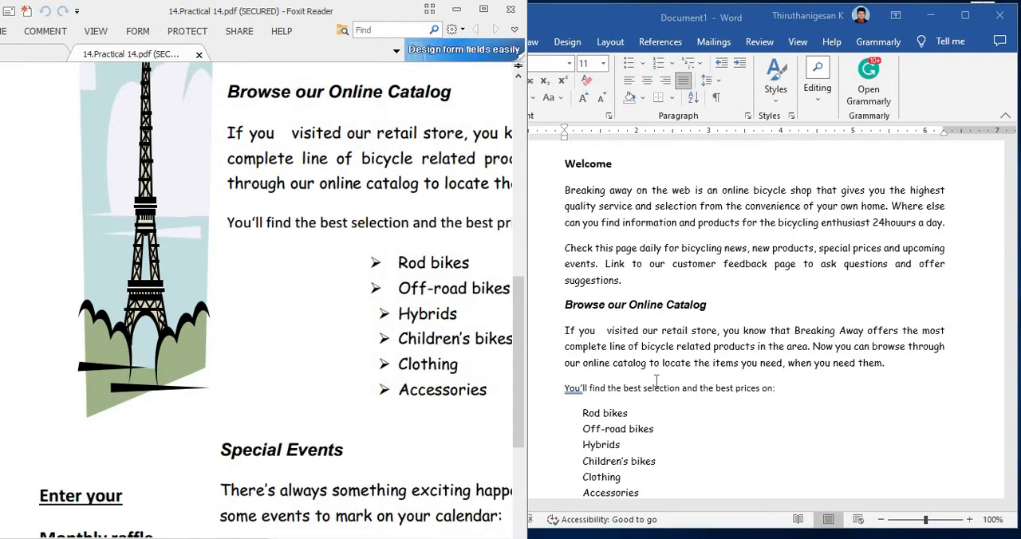
click(656, 381)
scroll(655, 380, down, 2)
click(313, 336)
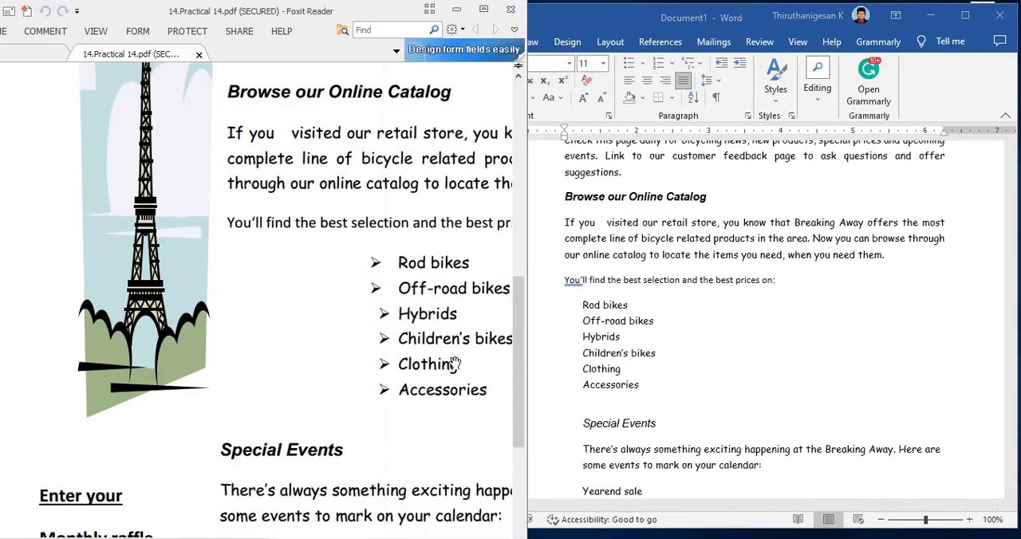
click(644, 391)
drag(645, 391, 583, 303)
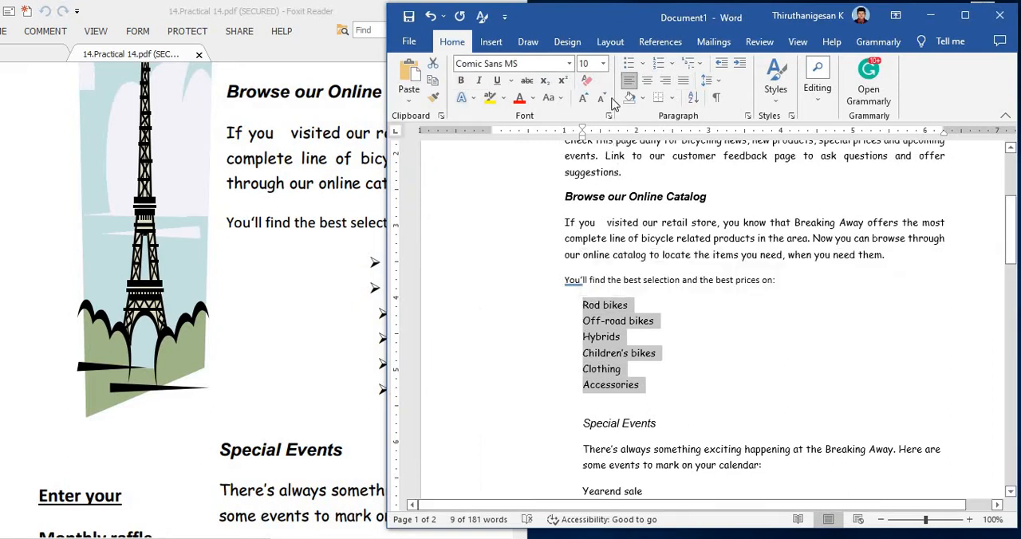
click(645, 64)
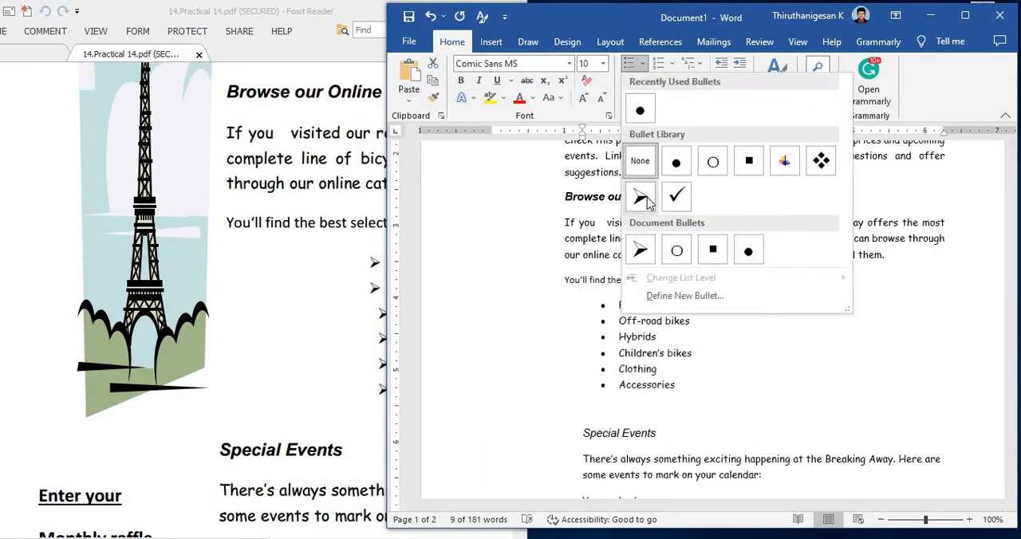
click(634, 201)
Step: Indent the Hybrids, Children's bikes, Clothing and Accessories bullets slightly further than the first two items
click(337, 291)
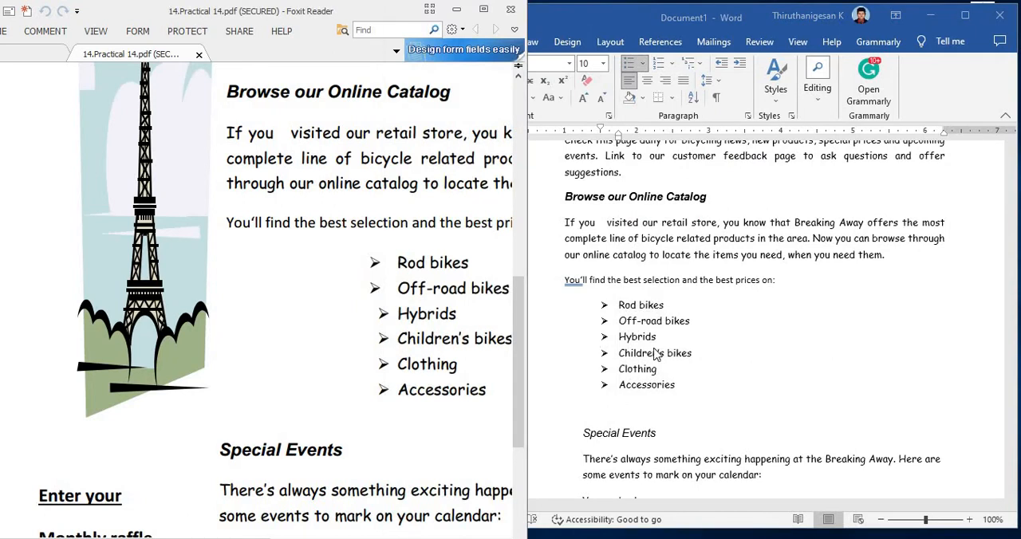
click(682, 381)
click(689, 386)
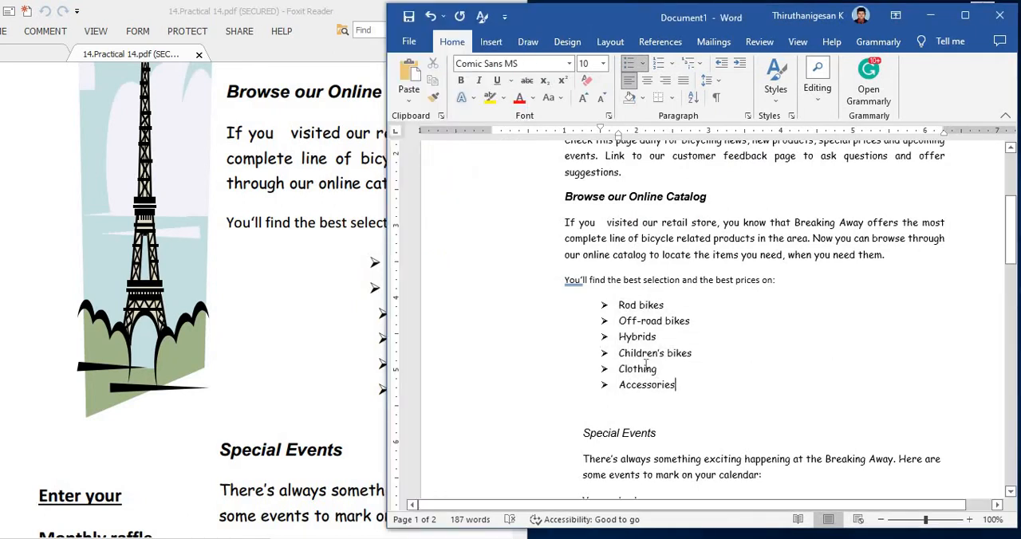
drag(680, 399, 621, 339)
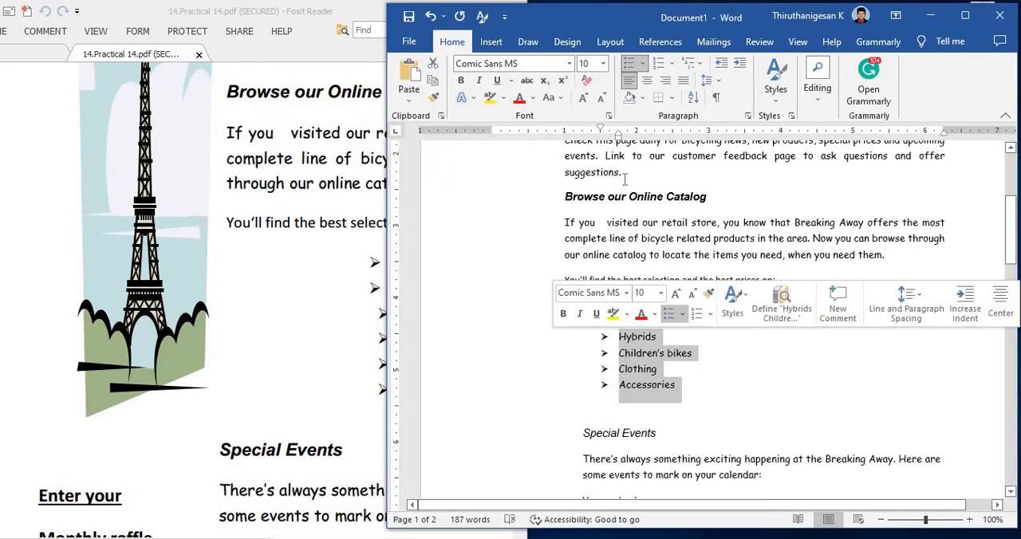
drag(618, 137, 636, 142)
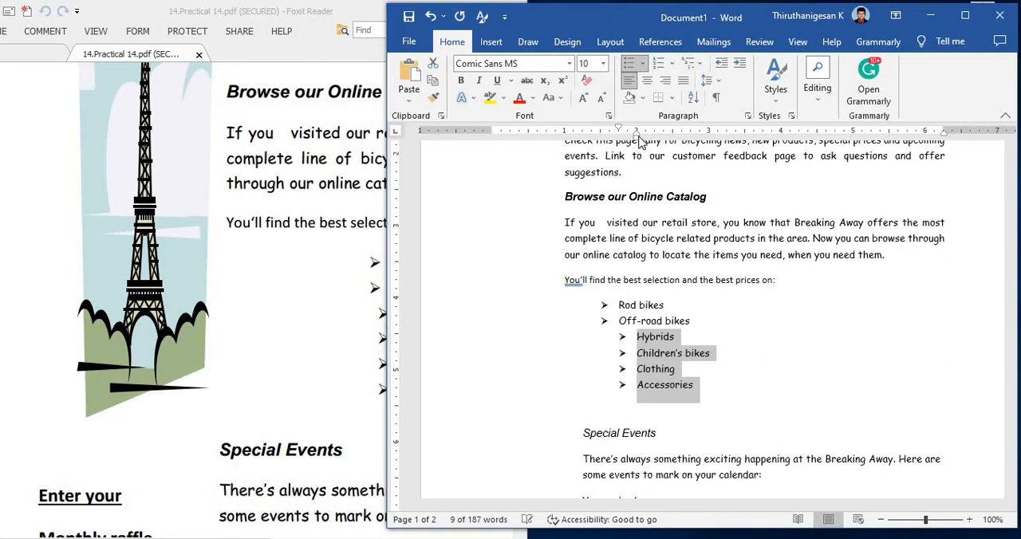
click(700, 368)
Step: Apply arrowhead bullets to the event list from Yearend sale through Monthly Raffle, as on the practical sheet
click(353, 353)
scroll(357, 352, down, 4)
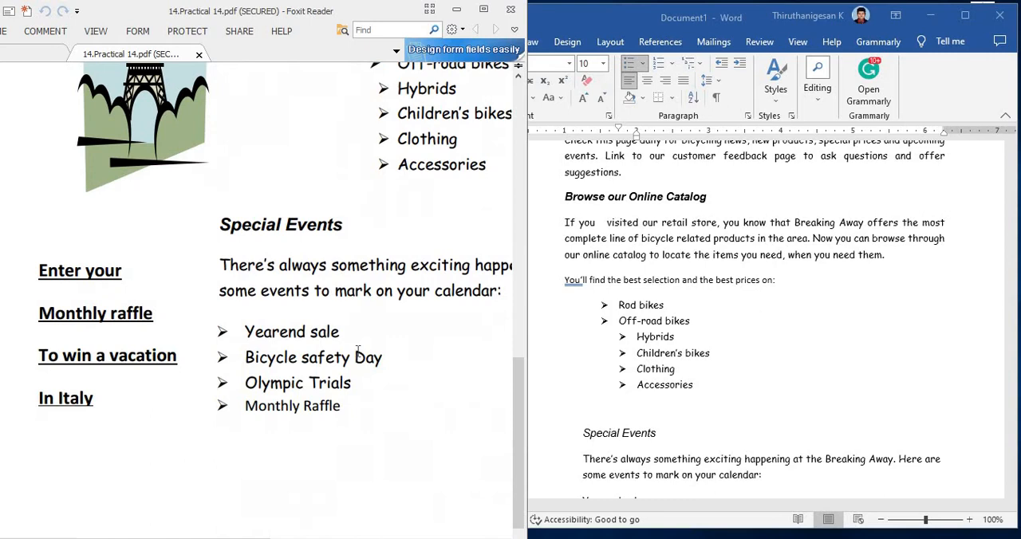
click(604, 372)
scroll(630, 391, down, 3)
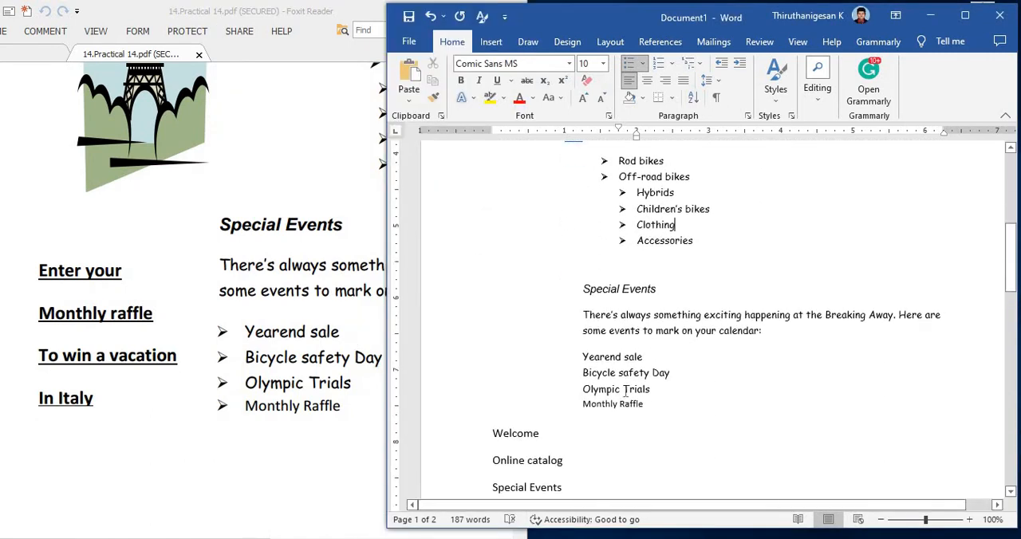
drag(646, 405, 585, 352)
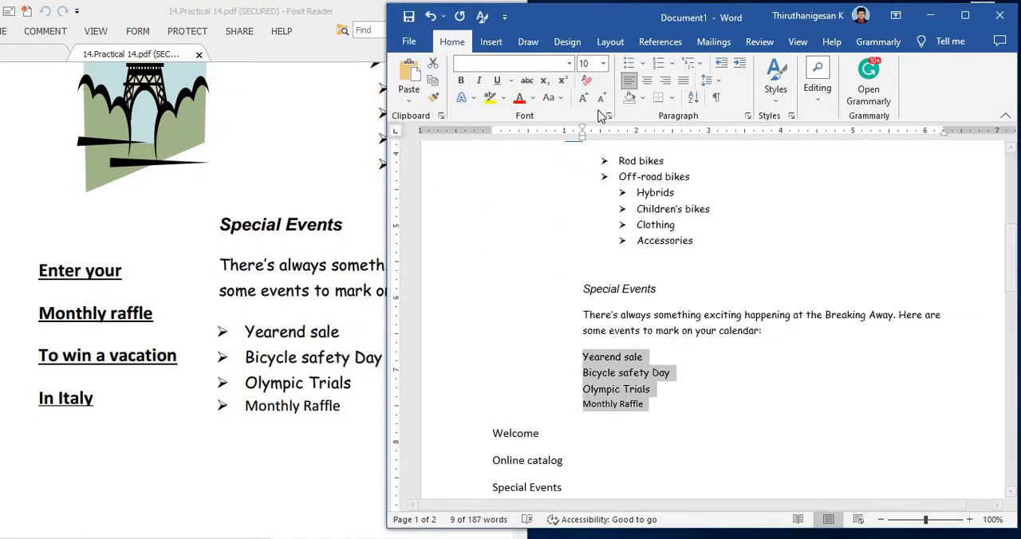
click(645, 63)
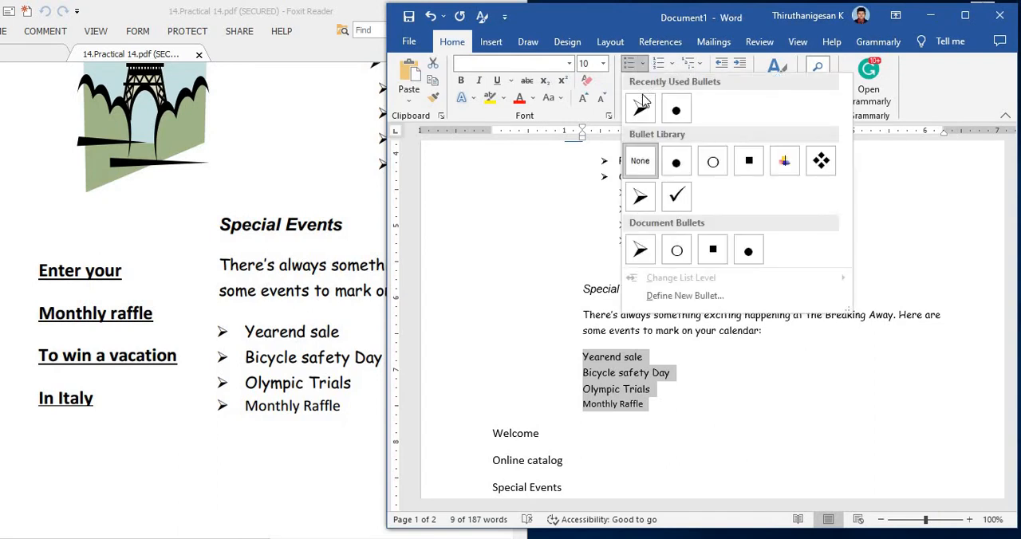
click(642, 107)
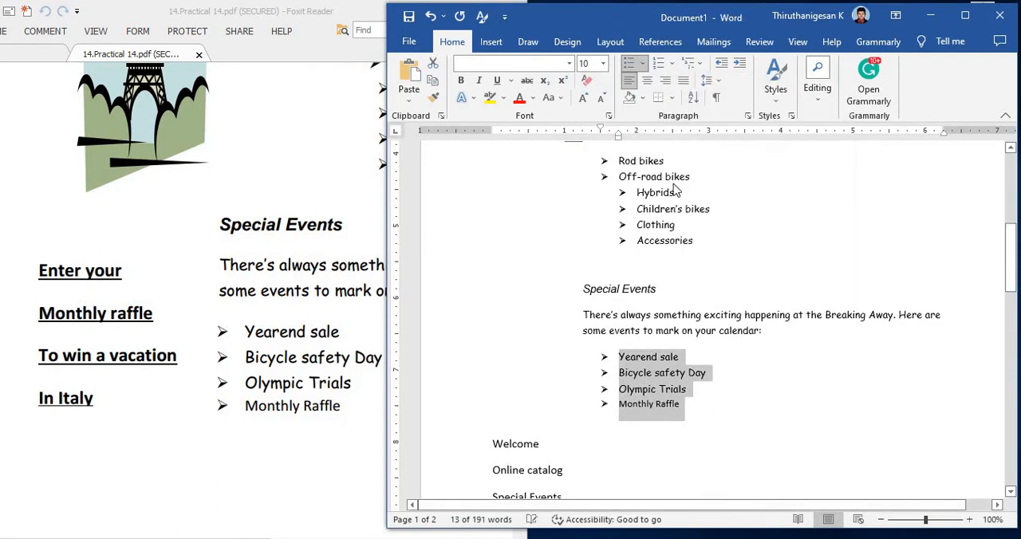
click(677, 356)
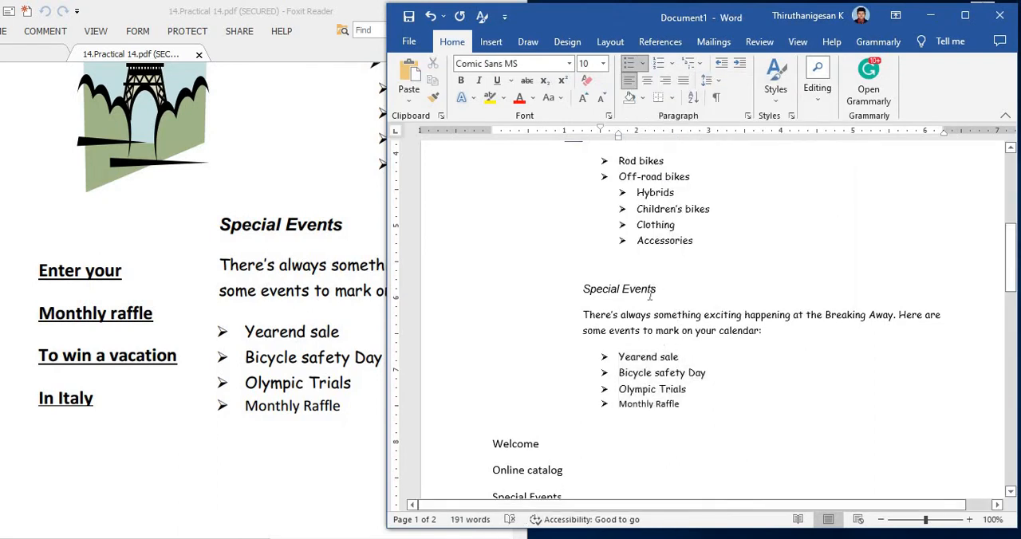
Step: Make the italic "Special Events" heading bold and remove the empty line above it
drag(650, 295, 567, 288)
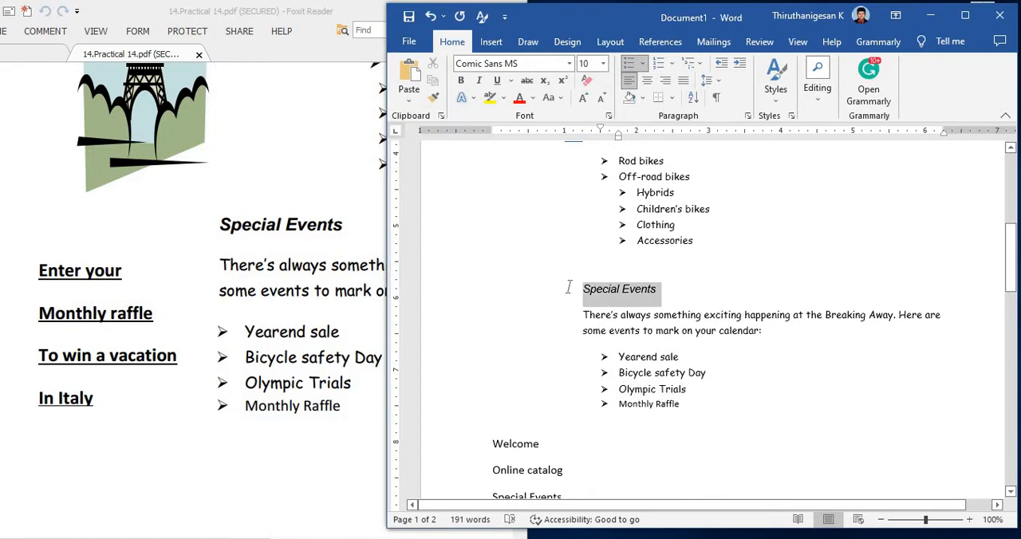
click(460, 81)
click(614, 274)
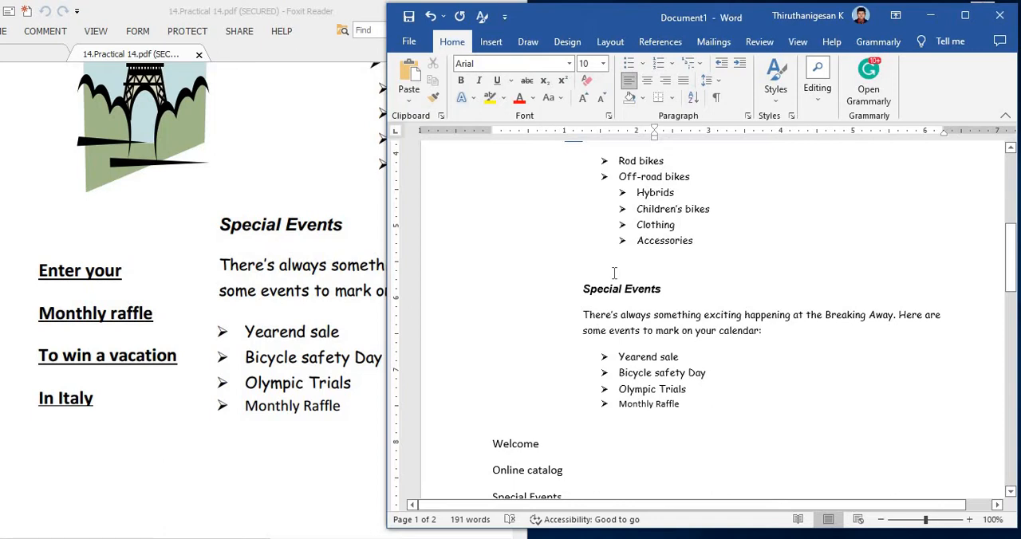
key(Delete)
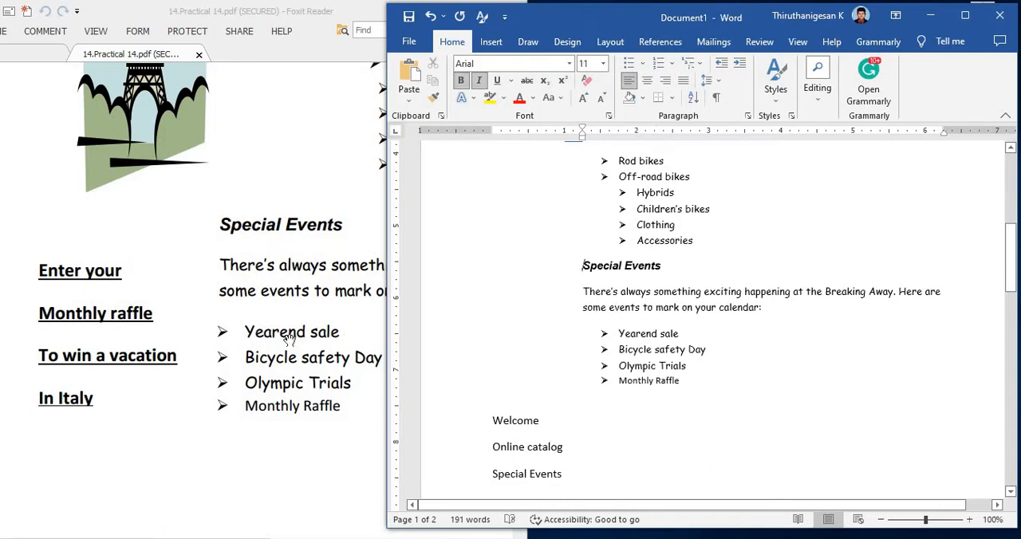
Step: Insert a text box in the left margin beside the opening Welcome paragraphs, following the sheet's layout
click(149, 296)
scroll(148, 296, up, 10)
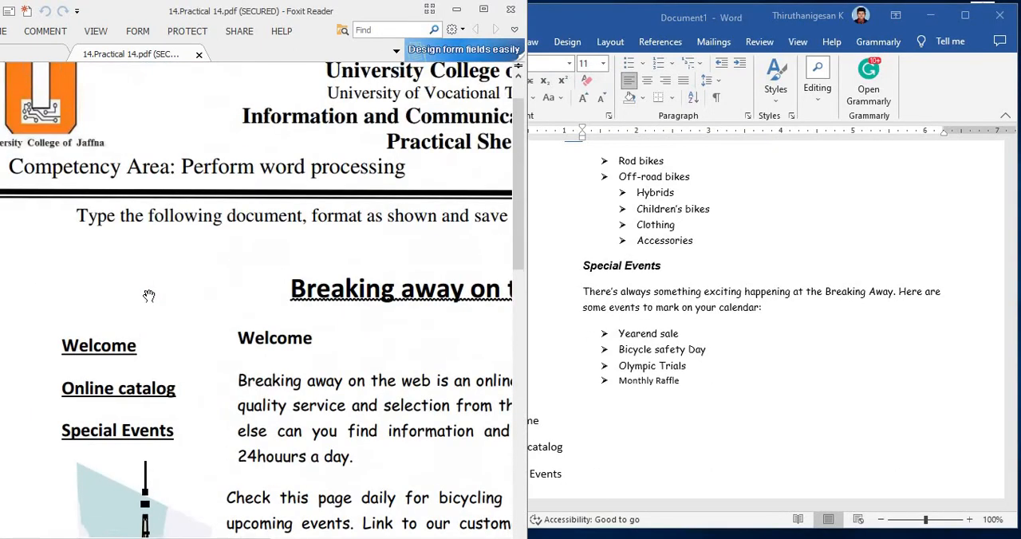
scroll(149, 296, down, 2)
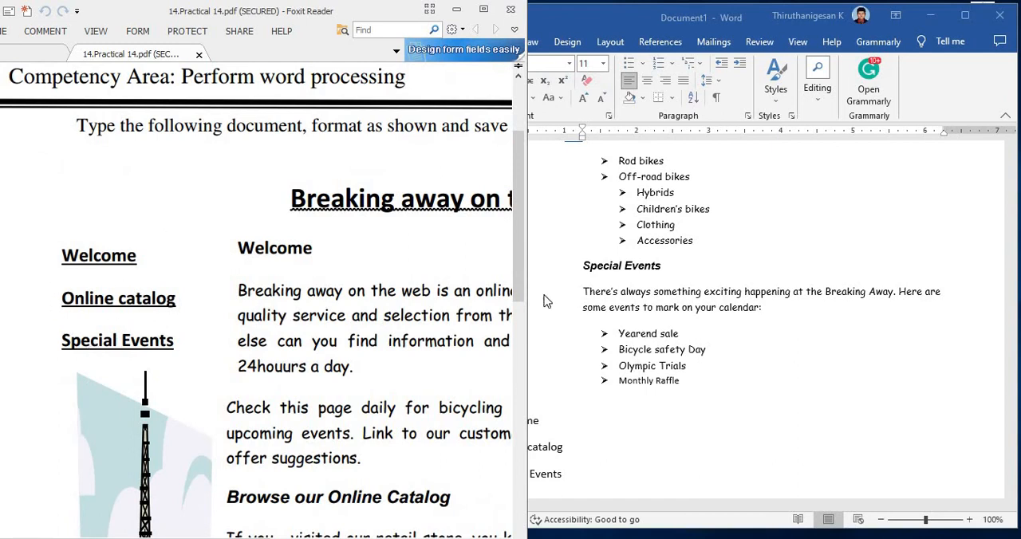
click(696, 288)
scroll(560, 341, up, 8)
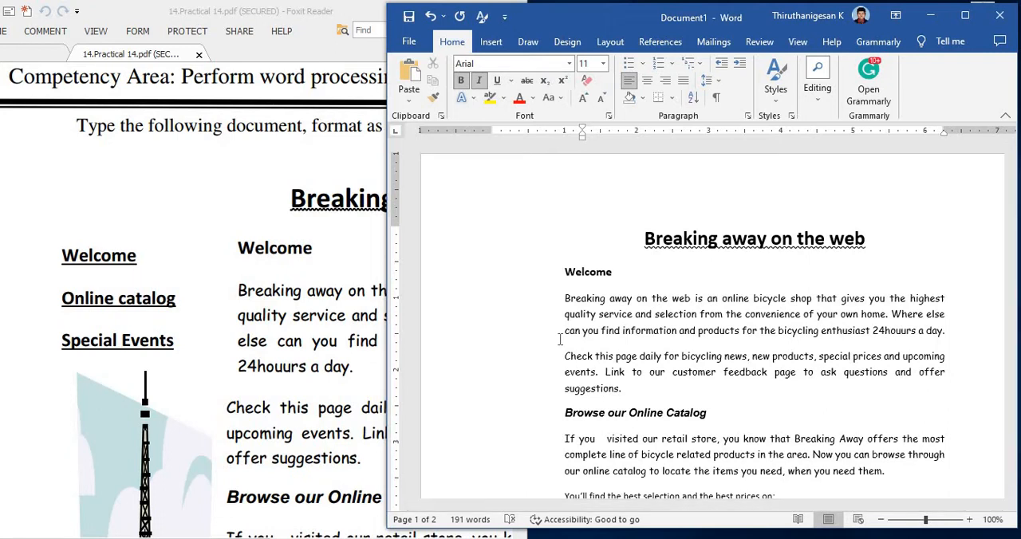
click(488, 44)
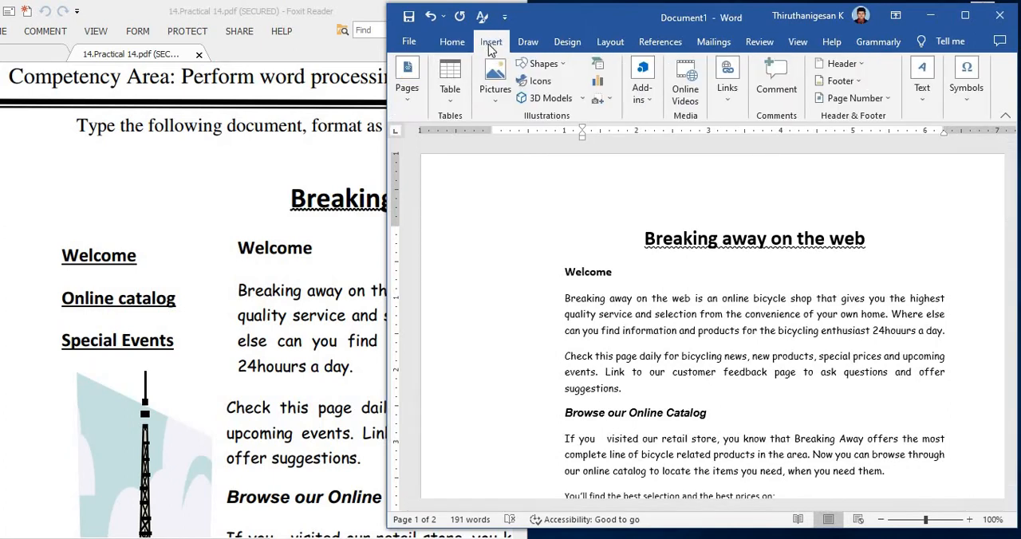
click(564, 66)
click(522, 97)
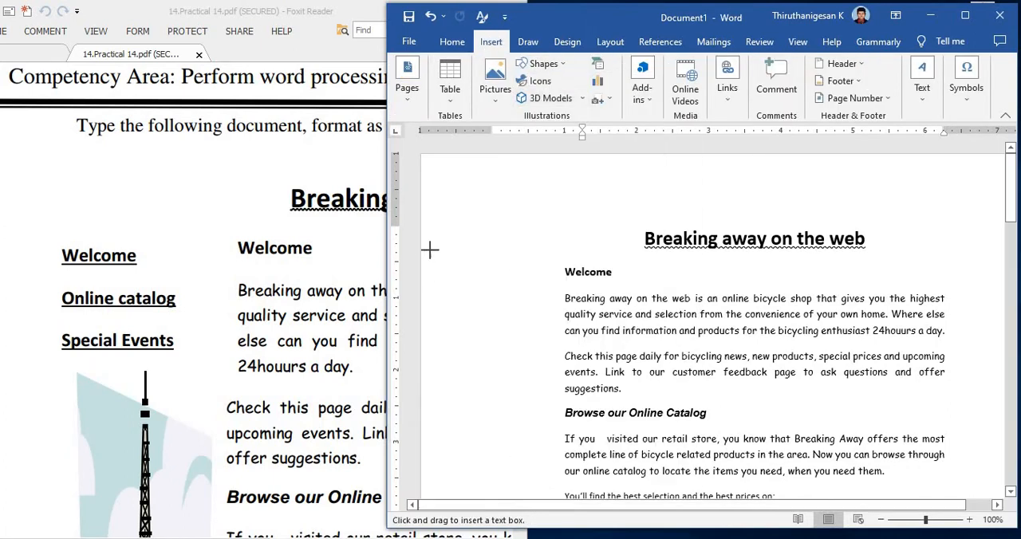
drag(429, 260, 557, 396)
Step: Move the Welcome, Online catalog and Special Events lines from below the event list into the text box as text only
scroll(558, 383, down, 12)
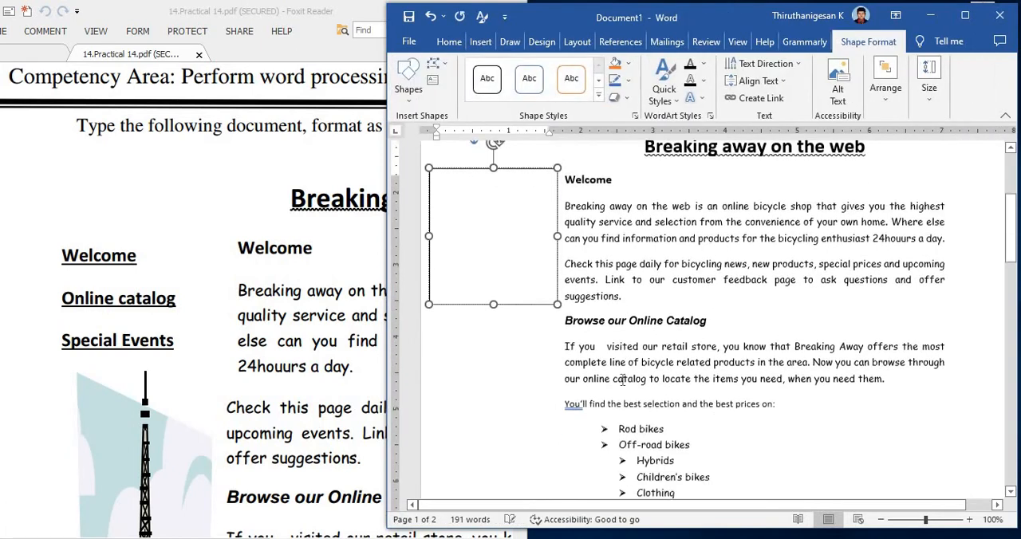
drag(566, 274, 496, 209)
key(ctrl+x)
scroll(559, 295, up, 10)
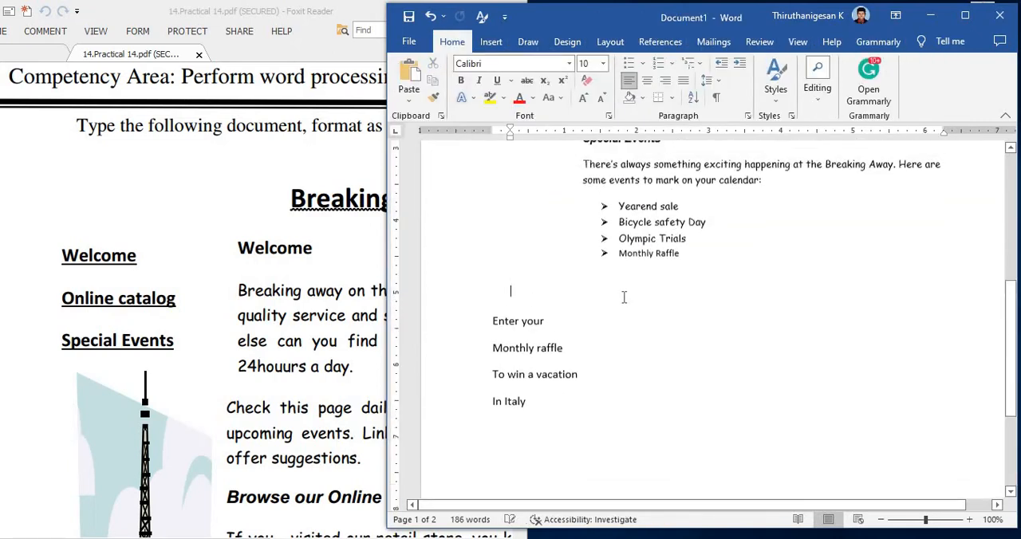
click(461, 276)
right_click(461, 276)
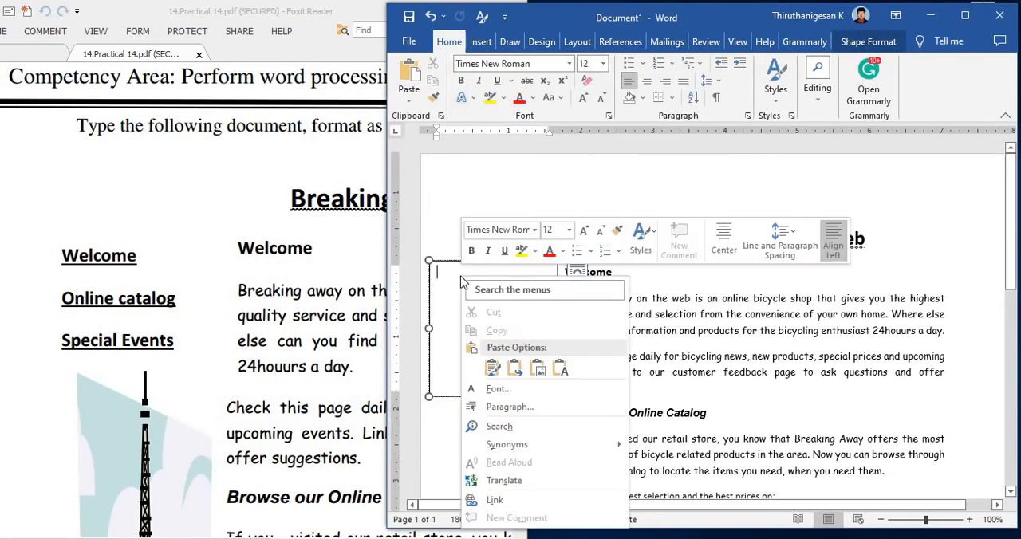
click(561, 369)
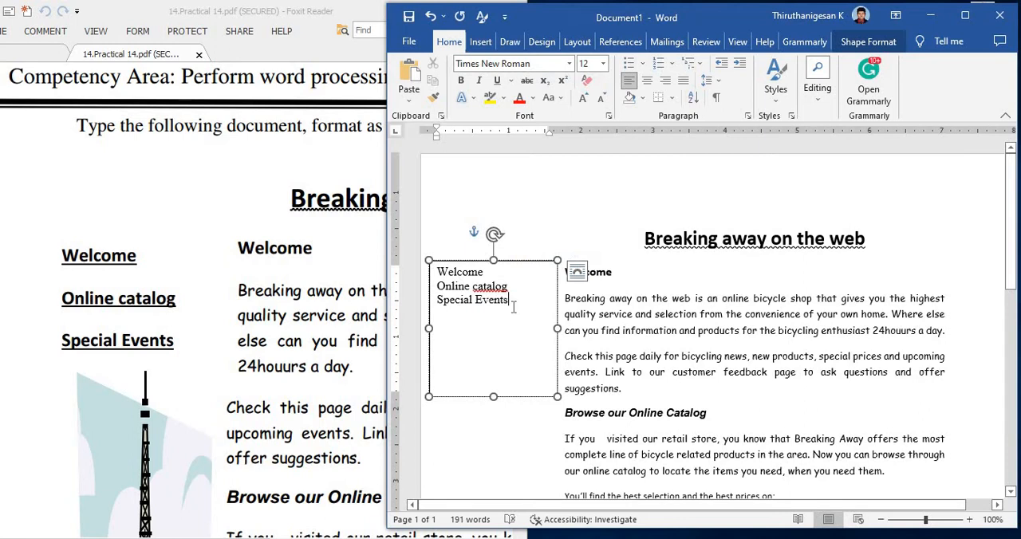
Step: Set the line spacing of the three text box lines to 2.5
drag(513, 307, 438, 269)
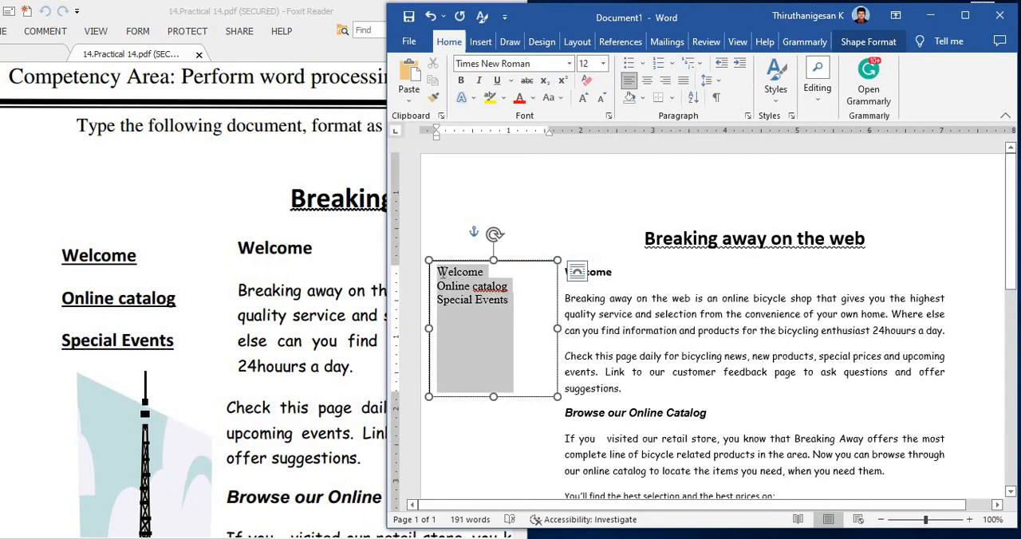
click(707, 80)
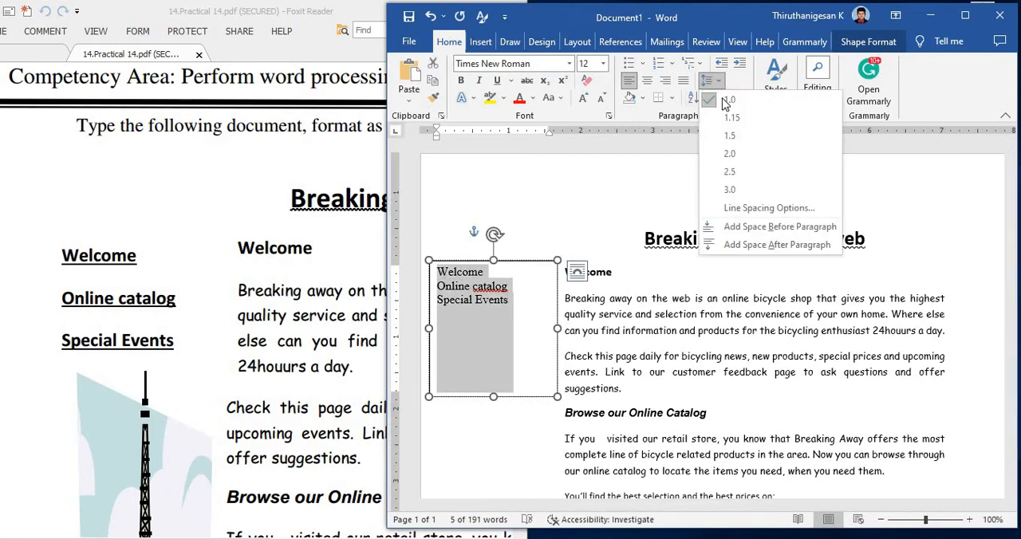
click(731, 170)
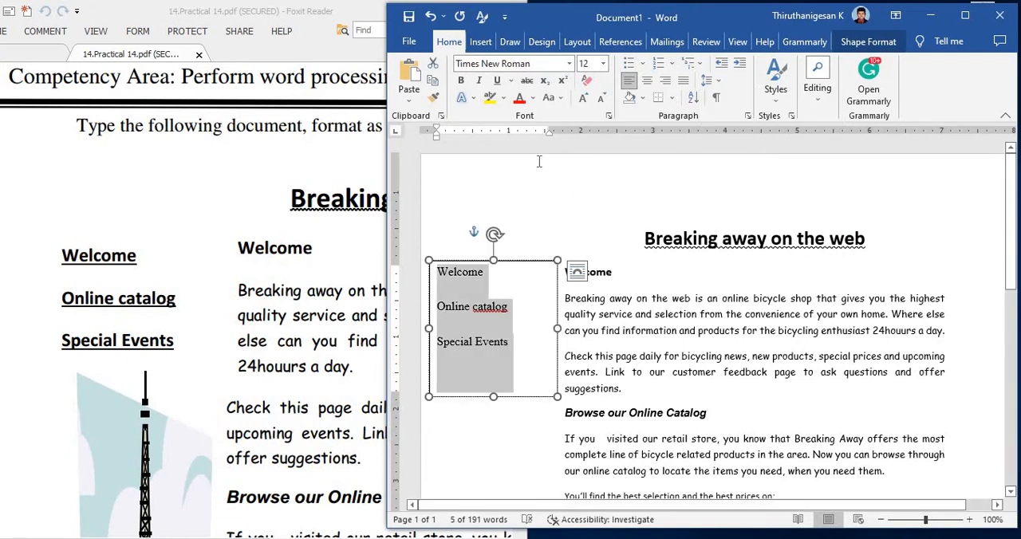
Step: Format the three text box lines as bold, size 14, with a single straight underline
click(462, 81)
click(583, 97)
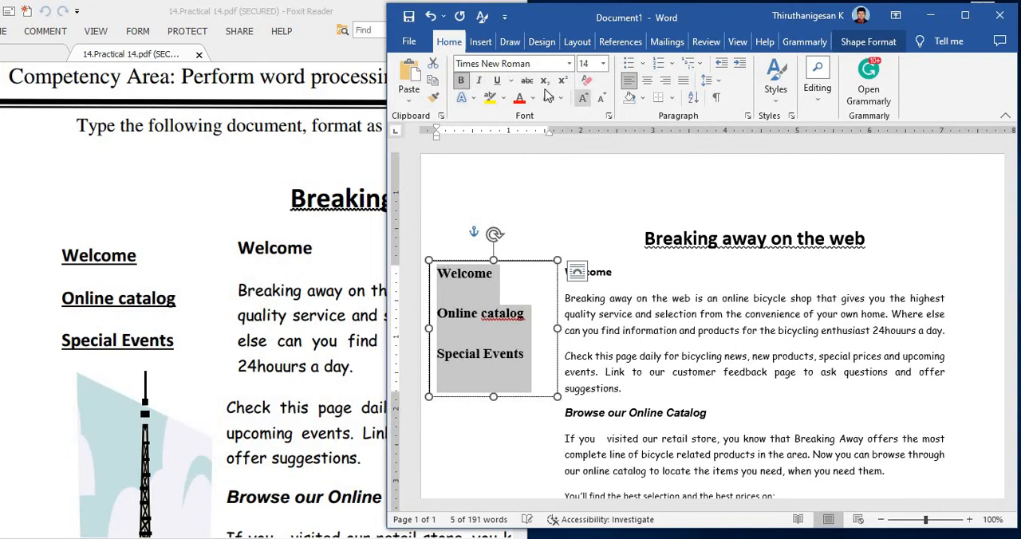
click(496, 80)
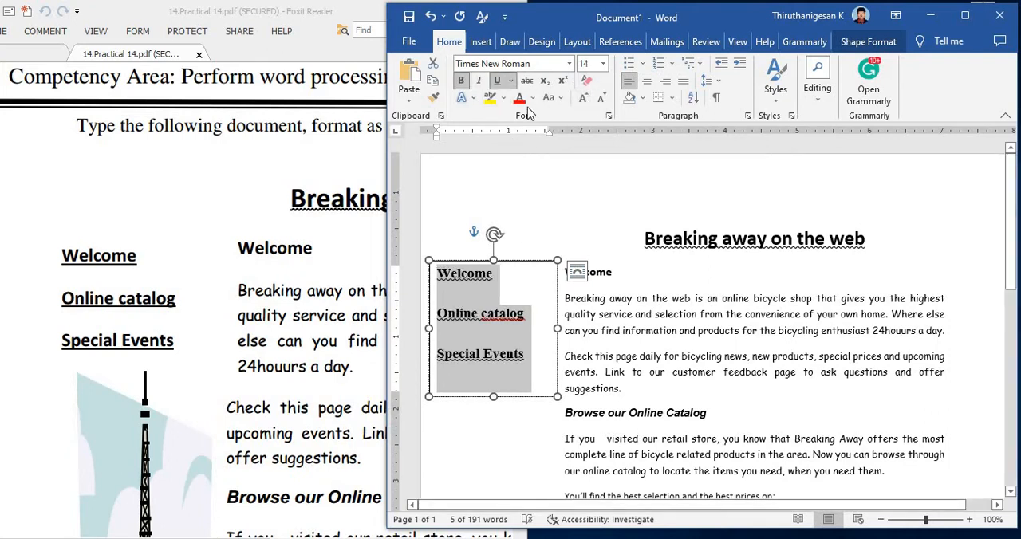
click(511, 81)
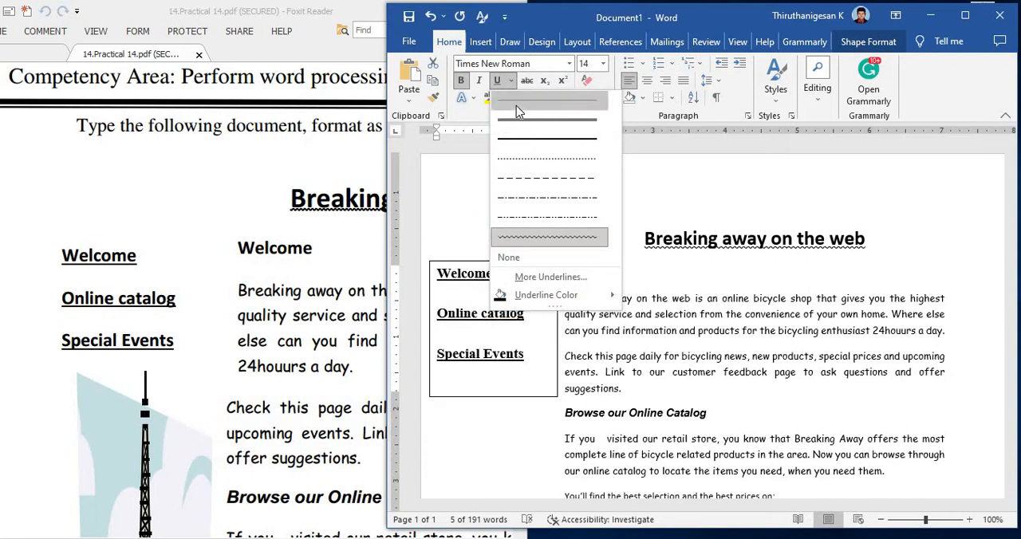
click(516, 106)
click(540, 214)
Step: Remove the text box's outline by setting its line to No line
click(518, 262)
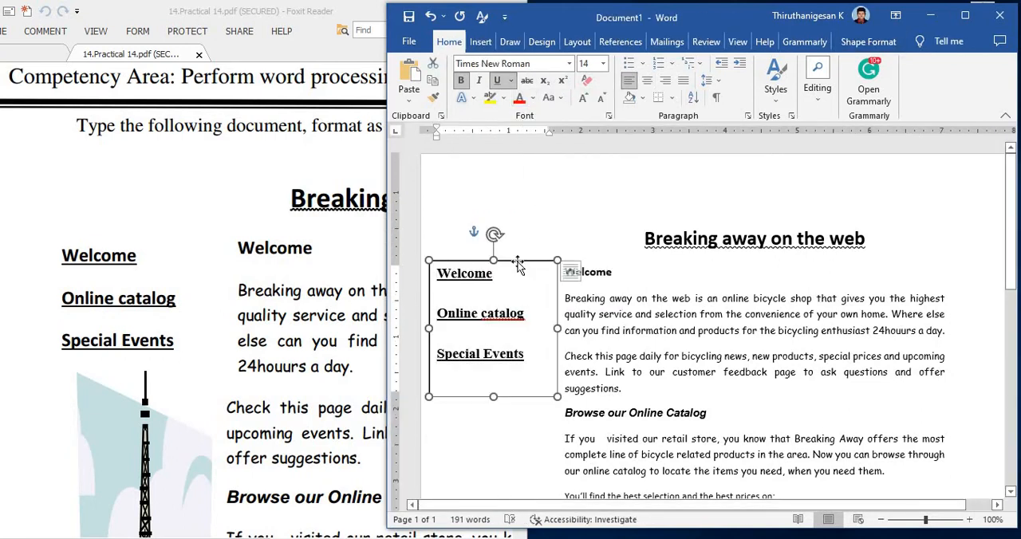
right_click(519, 263)
key(Escape)
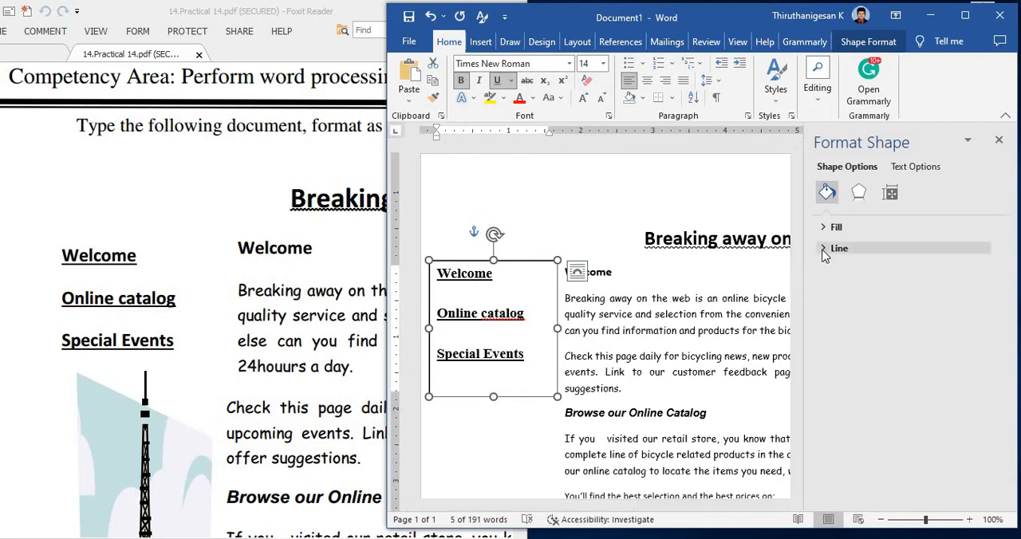
click(833, 248)
click(834, 271)
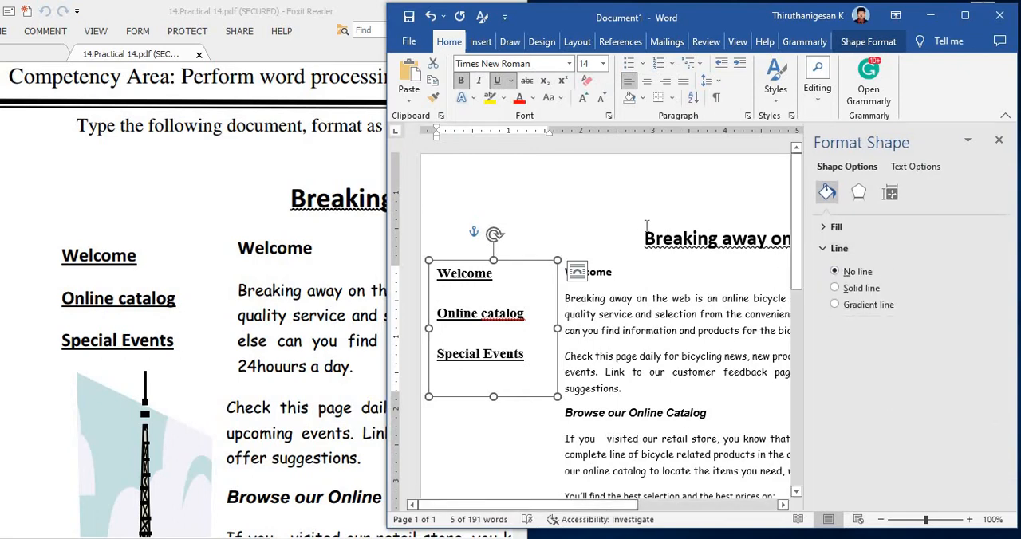
click(594, 232)
scroll(494, 239, down, 3)
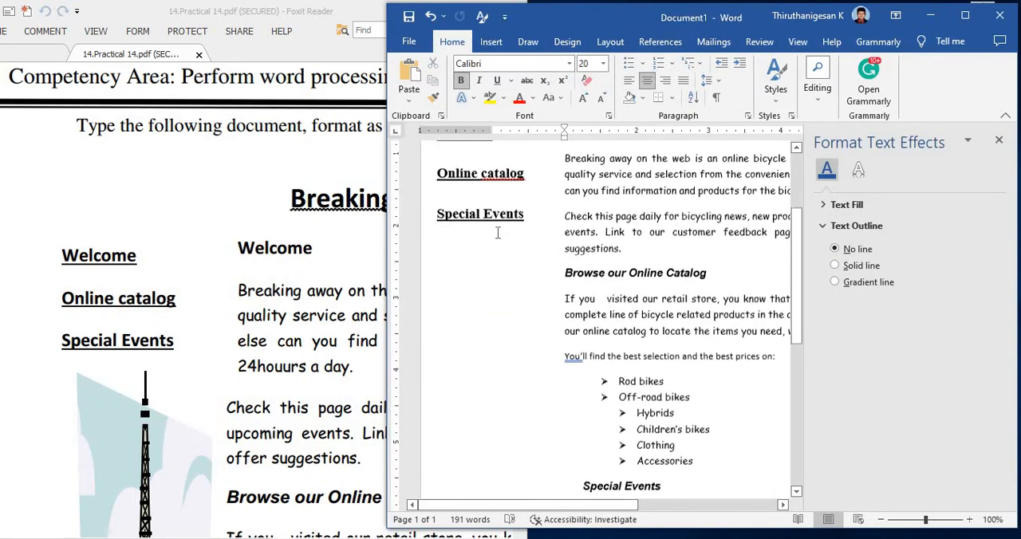
right_click(505, 175)
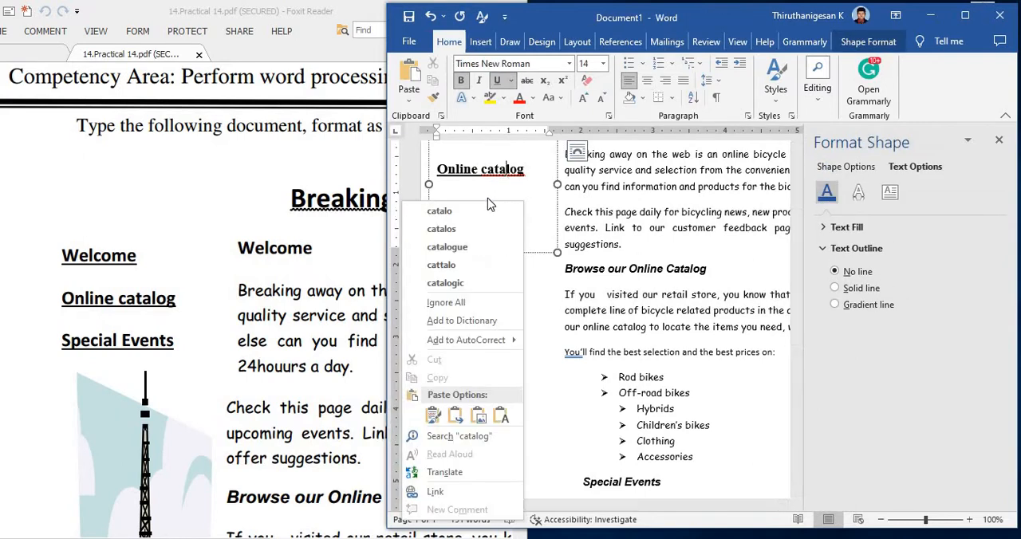
click(534, 175)
click(510, 271)
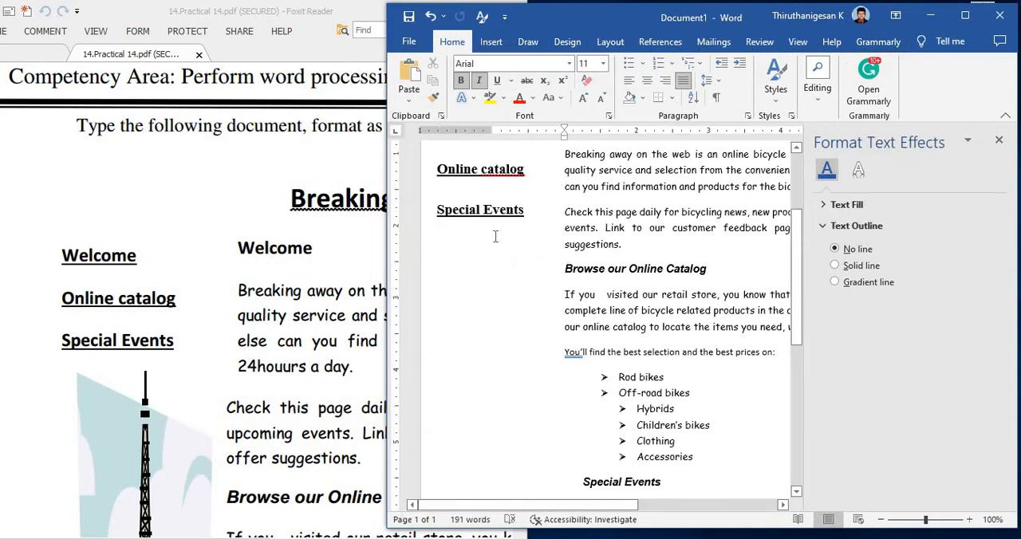
Step: Duplicate the three-line text box and place the copy in the left margin beside the Special Events section, aligned with the original
click(483, 252)
click(479, 253)
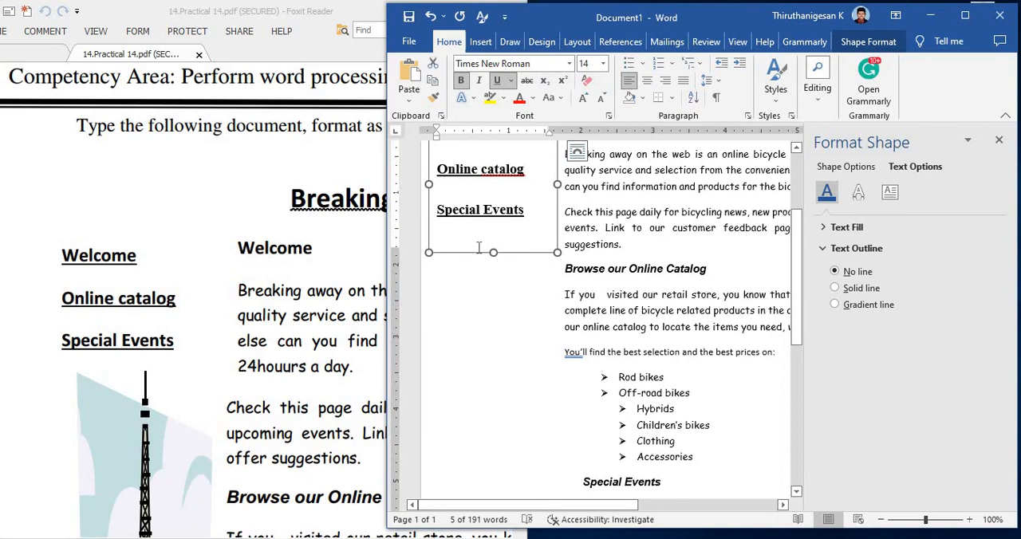
scroll(479, 248, up, 3)
drag(479, 231, 481, 378)
scroll(472, 257, down, 4)
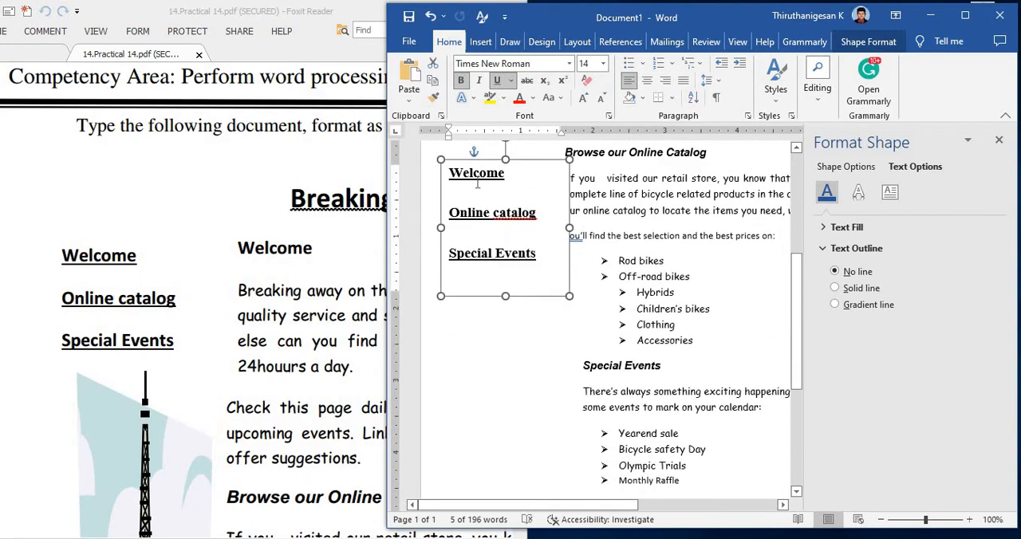
drag(484, 288, 465, 486)
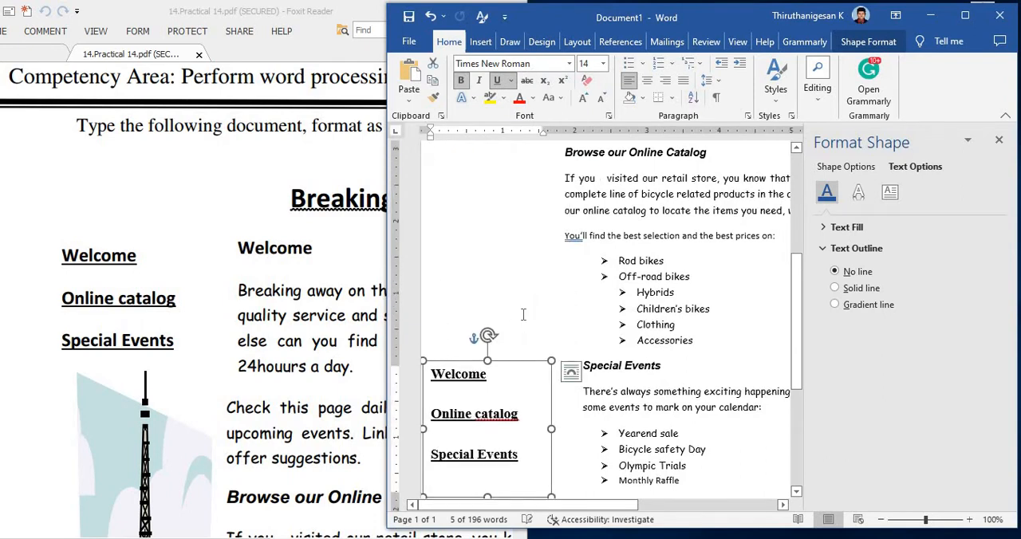
scroll(518, 307, down, 4)
scroll(499, 275, up, 1)
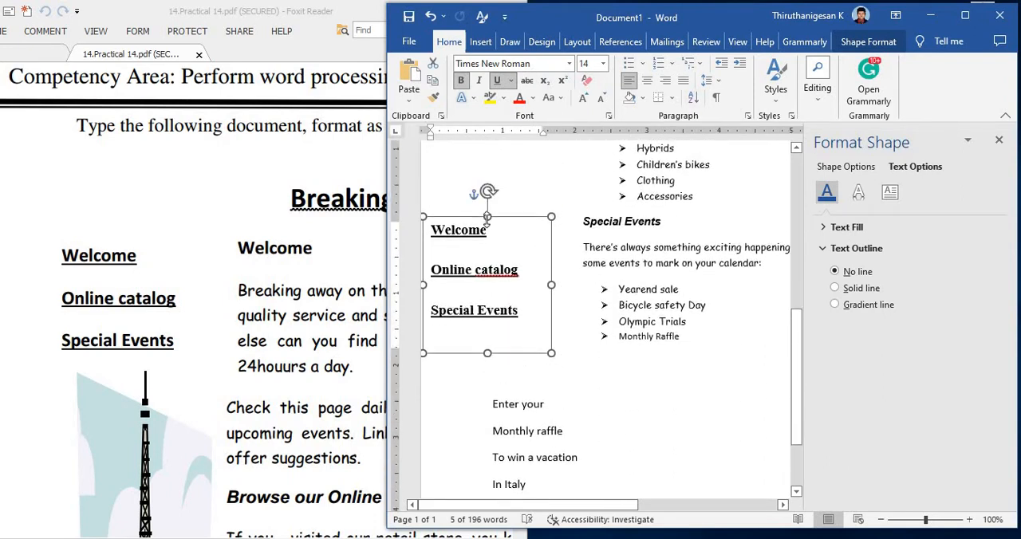
drag(512, 223, 519, 230)
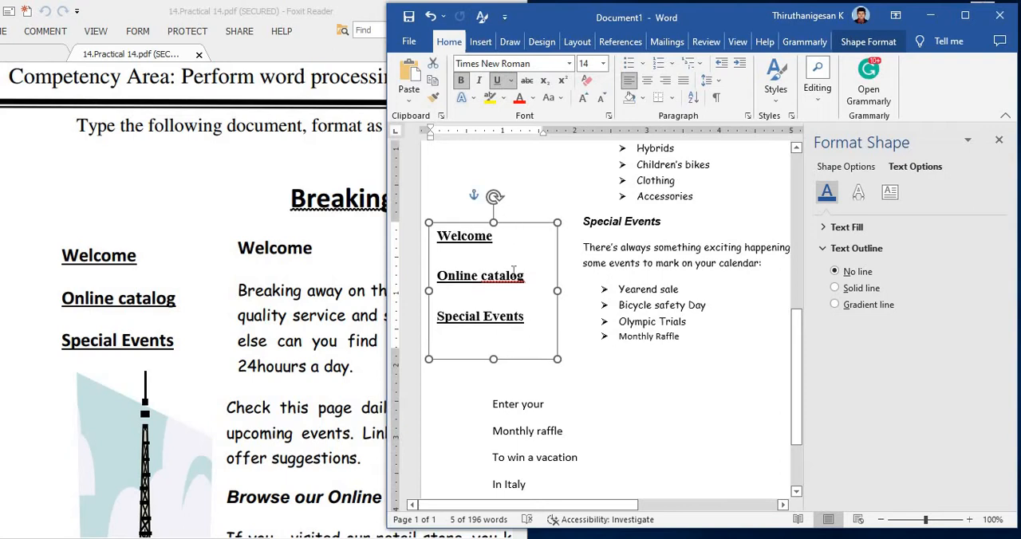
Step: Move the lines from "Enter your" to "In Italy" into the copied text box as text only, replacing its contents
scroll(496, 351, down, 1)
drag(493, 335, 547, 414)
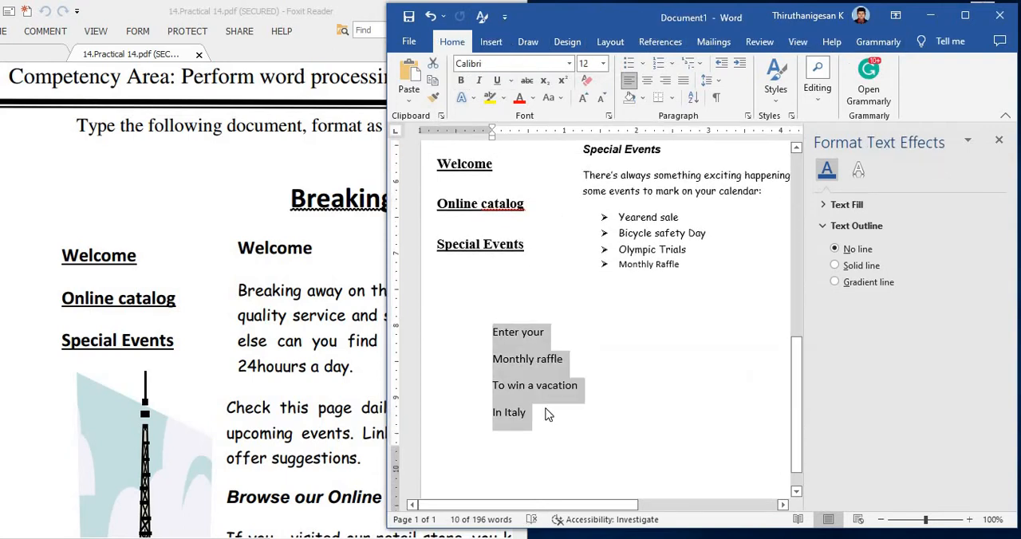
key(ctrl+x)
double_click(476, 239)
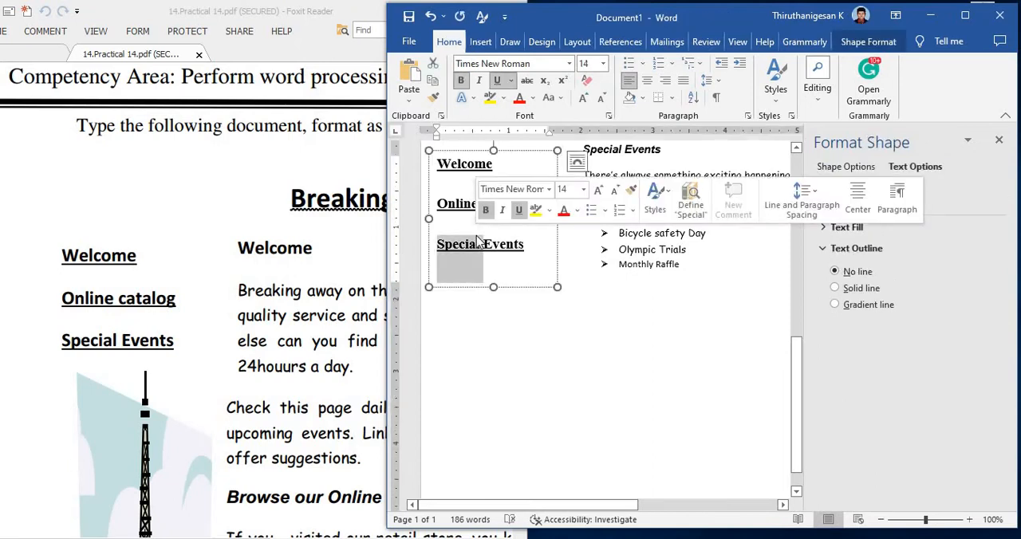
key(ctrl+a)
right_click(456, 172)
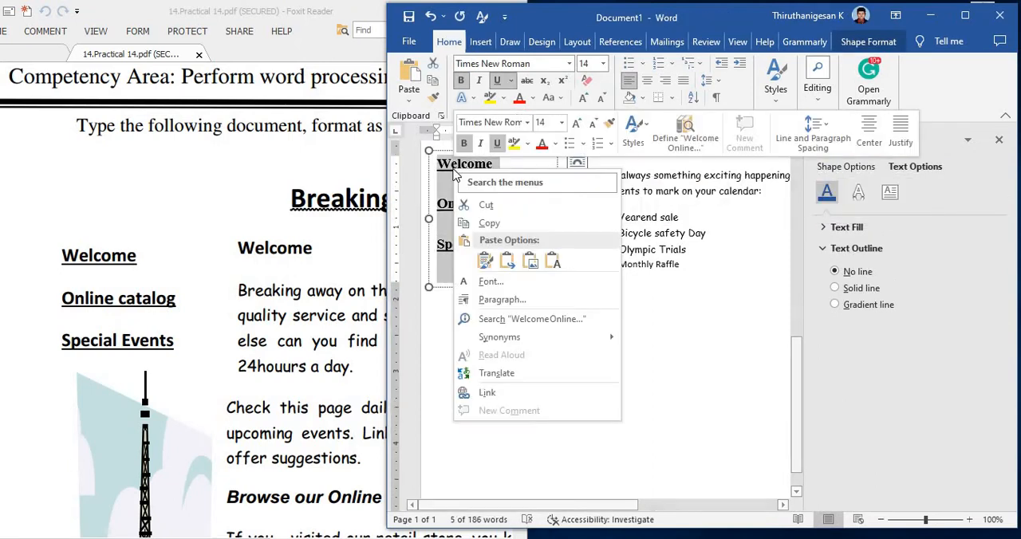
click(553, 261)
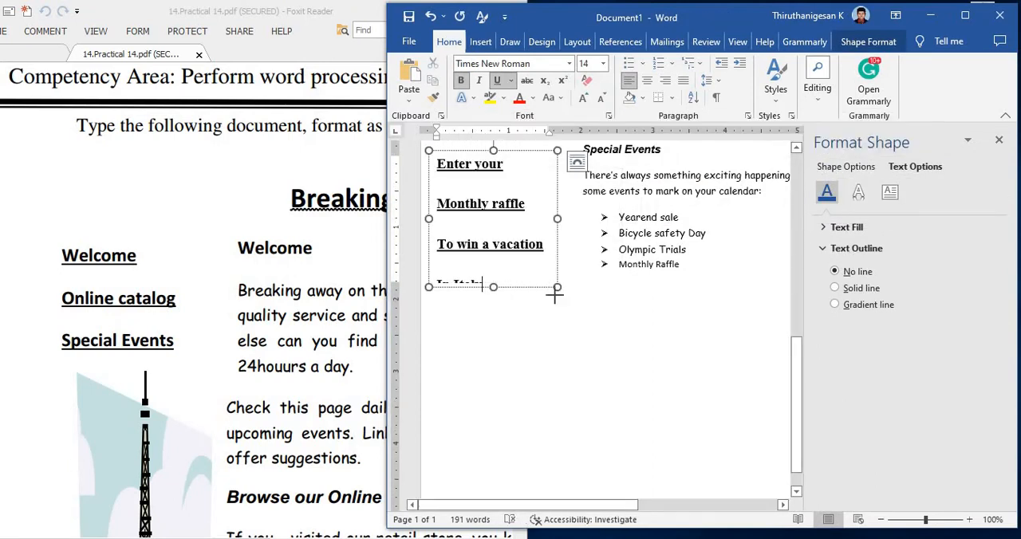
Step: Enlarge the raffle text box to fit all four lines and move it slightly lower beside the Special Events section
drag(557, 288, 566, 299)
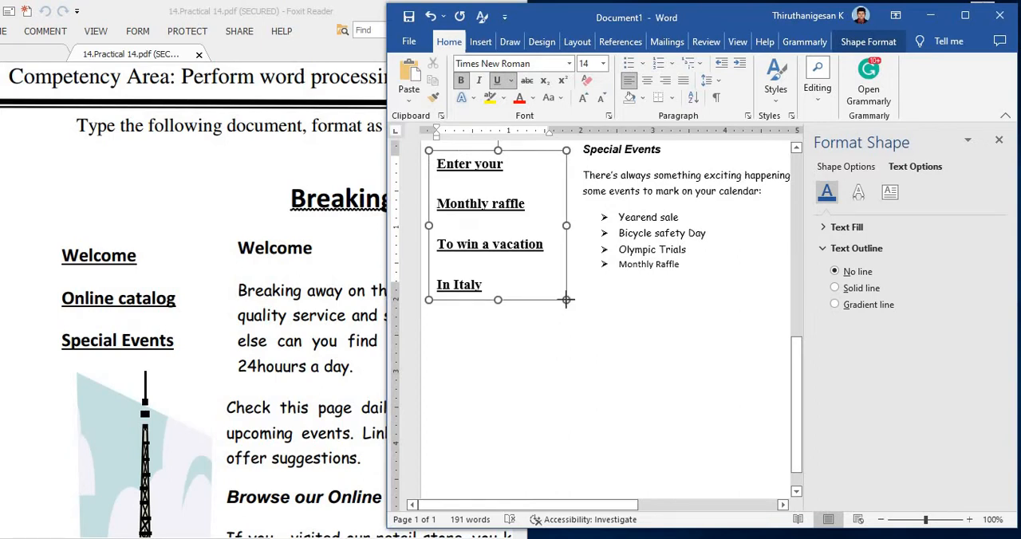
scroll(618, 352, up, 8)
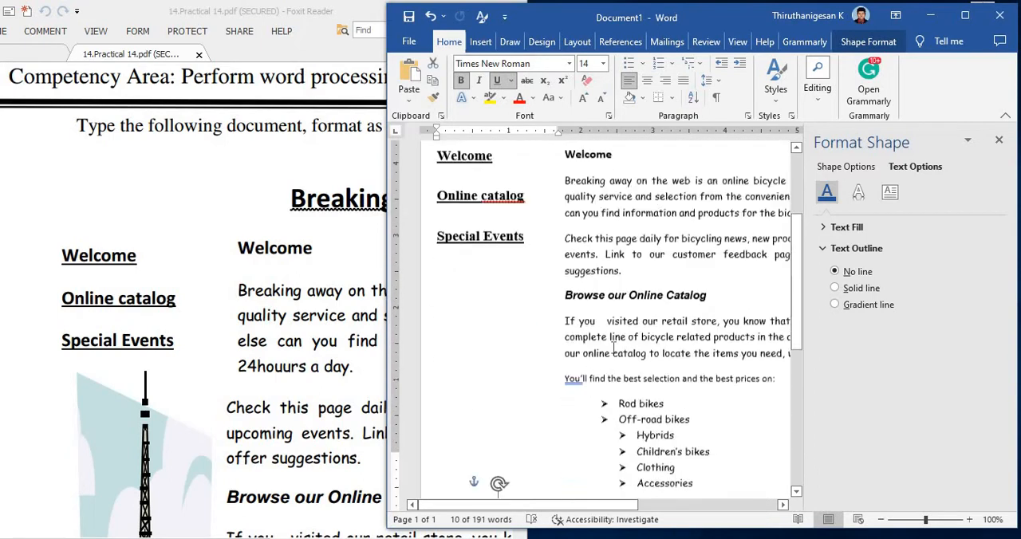
scroll(613, 345, down, 7)
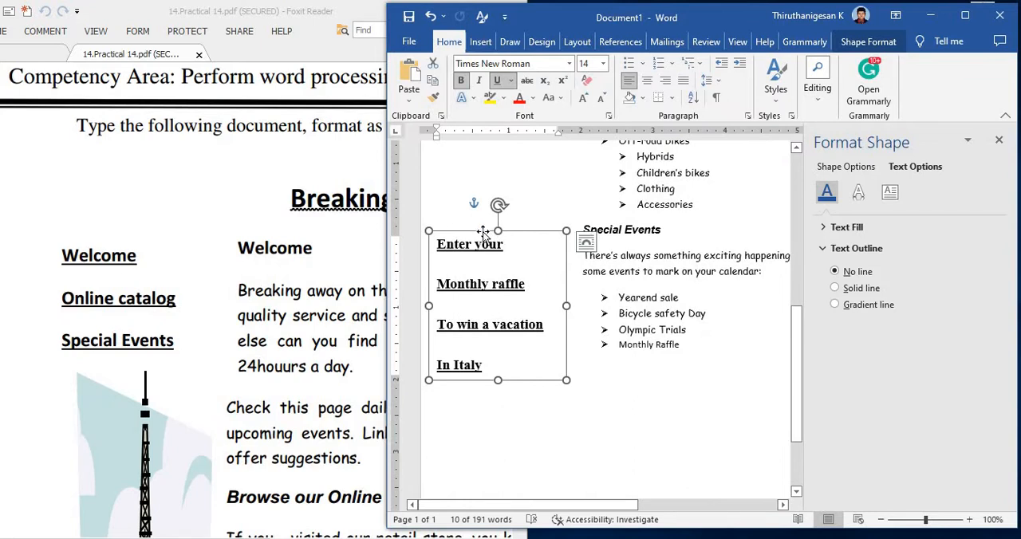
drag(484, 254, 484, 285)
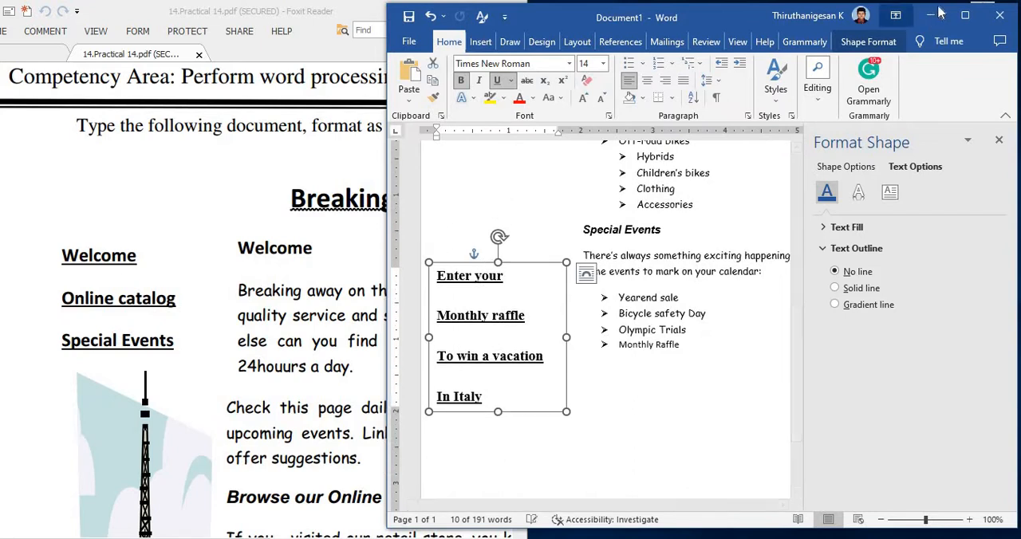
Step: Maximize the document window and increase the font size of the whole document's body text by two increments
click(963, 18)
scroll(413, 325, up, 6)
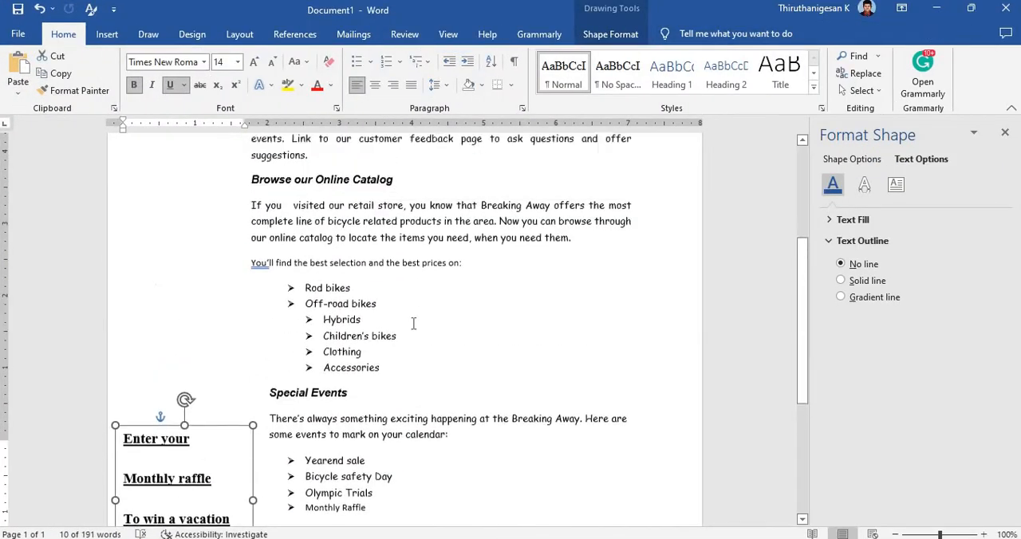
scroll(414, 325, down, 3)
scroll(413, 324, up, 1)
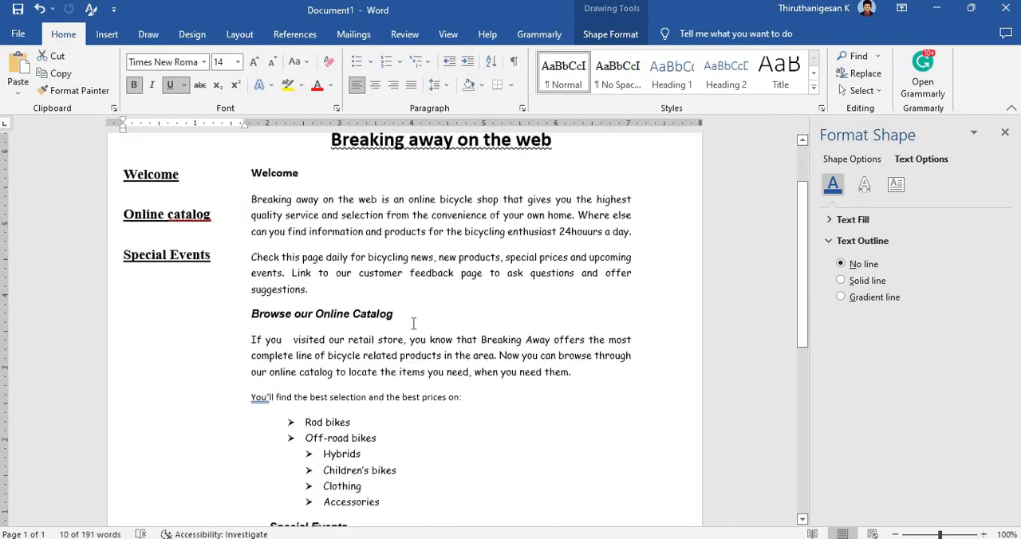
scroll(413, 323, down, 9)
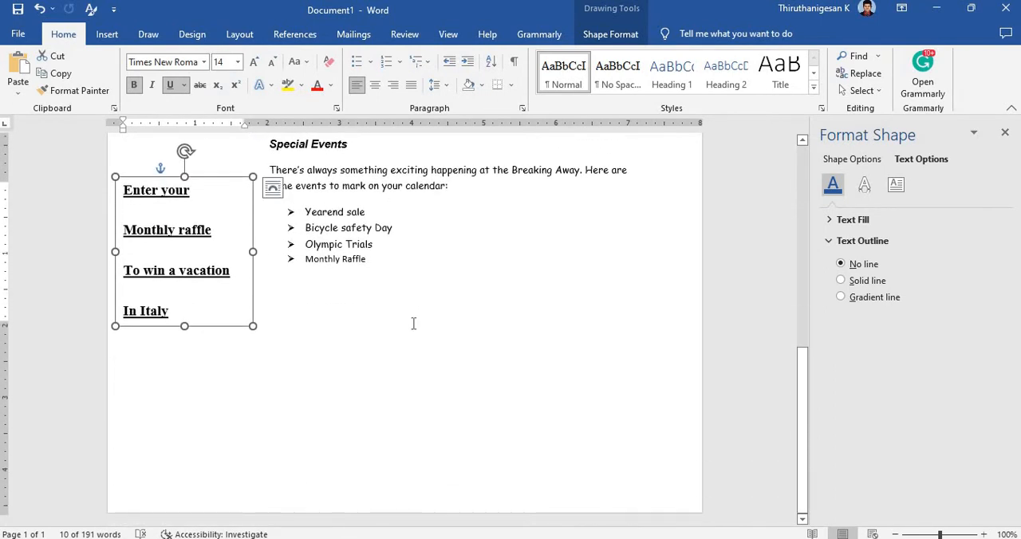
scroll(413, 323, up, 9)
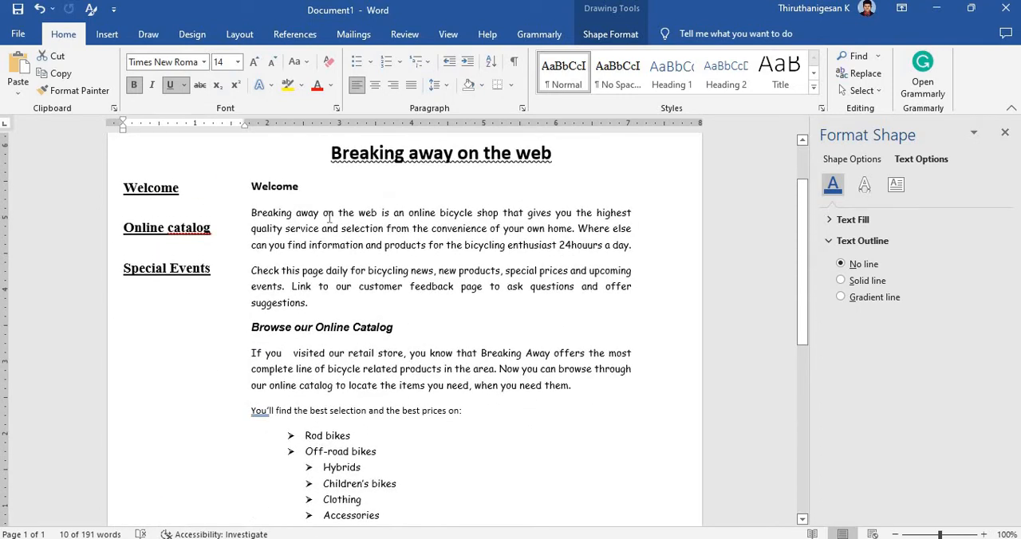
key(ctrl+a)
scroll(395, 337, down, 5)
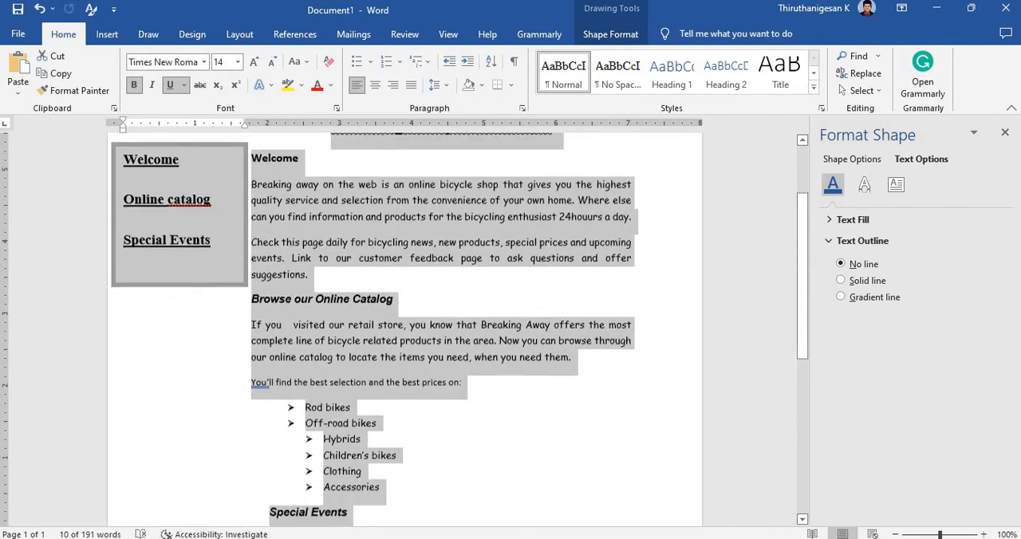
click(253, 63)
click(254, 63)
click(451, 275)
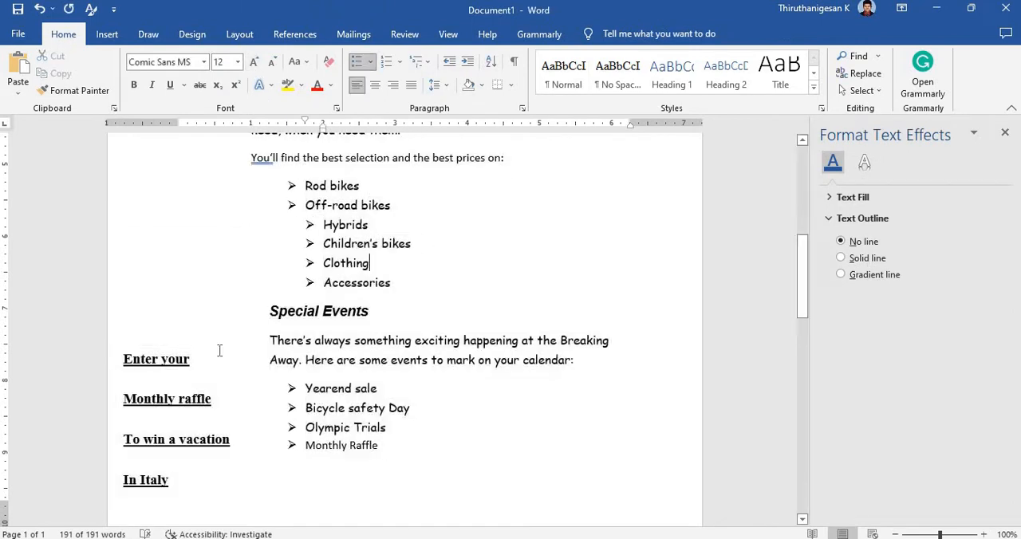
Step: Move the raffle text box slightly higher beside the Special Events section and deselect it
click(196, 348)
drag(195, 348, 195, 319)
click(524, 430)
Step: Search the online pictures for "eiffel tower" to insert into the document
scroll(476, 411, up, 8)
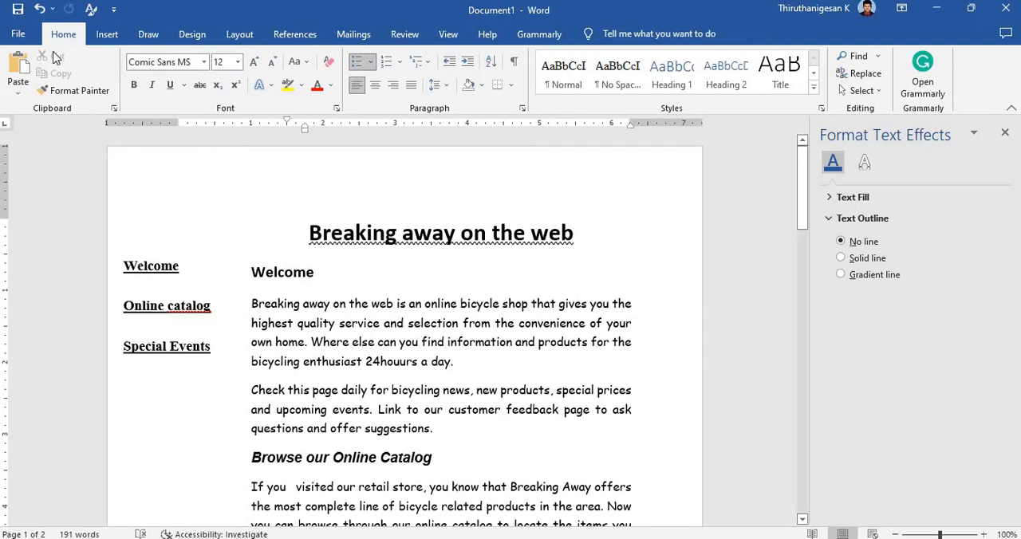
click(107, 36)
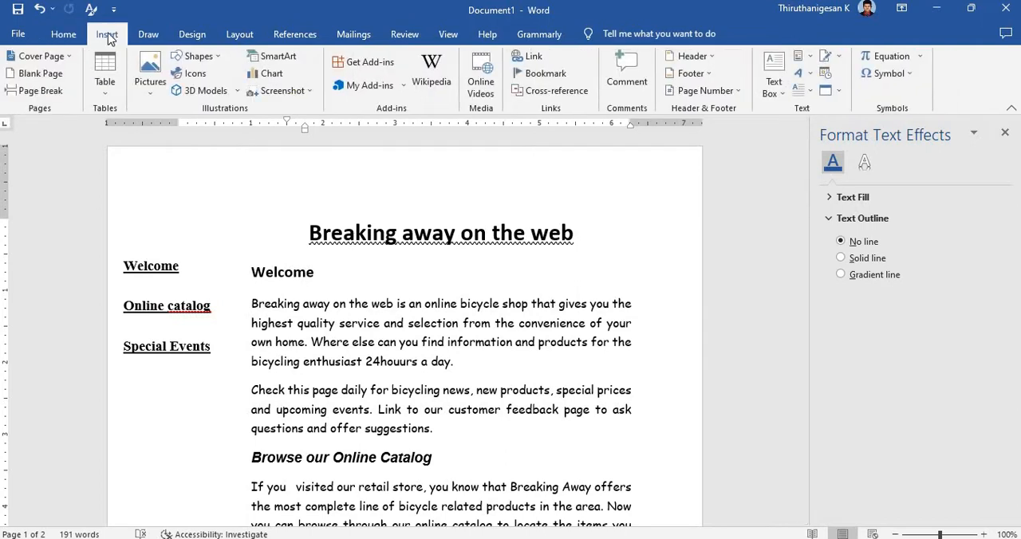
click(150, 80)
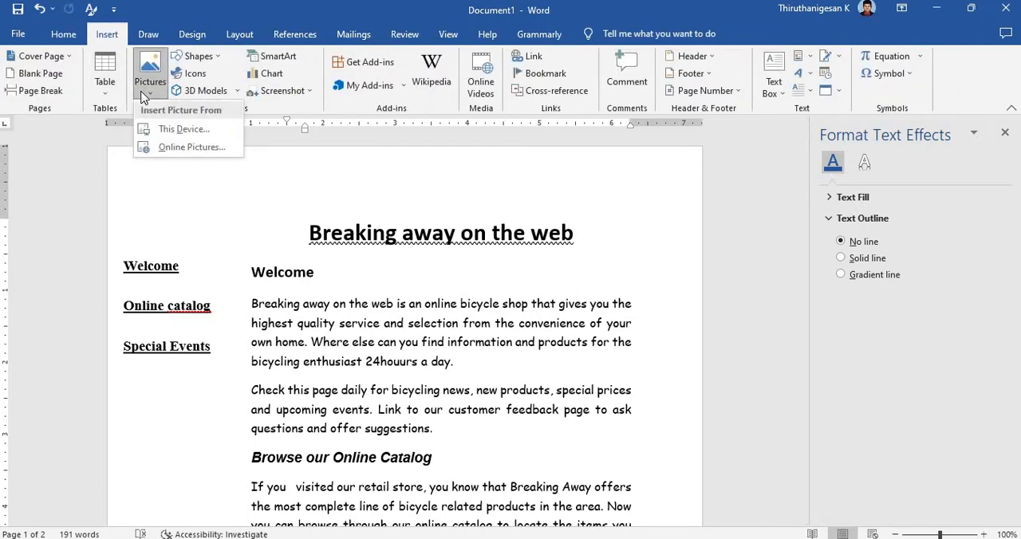
click(163, 147)
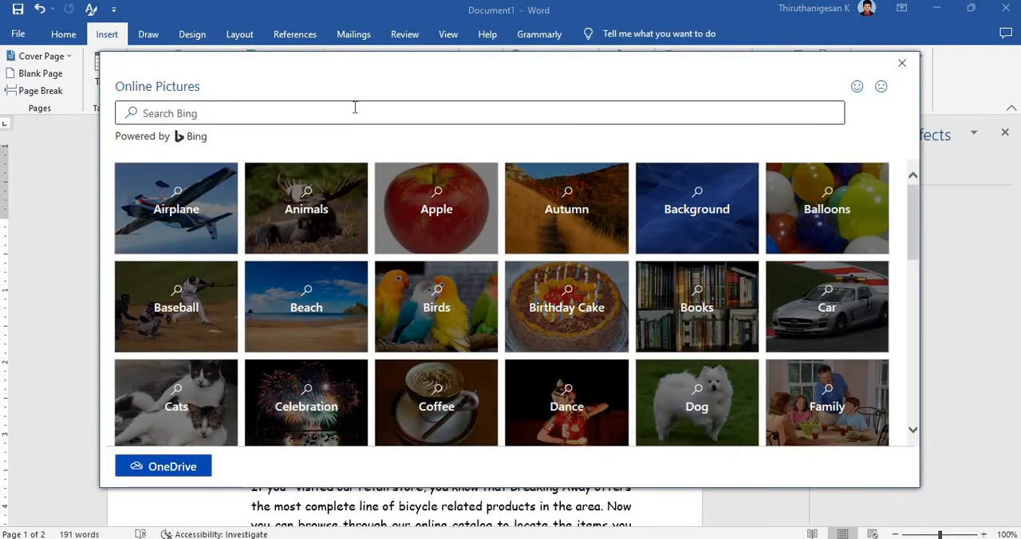
click(355, 107)
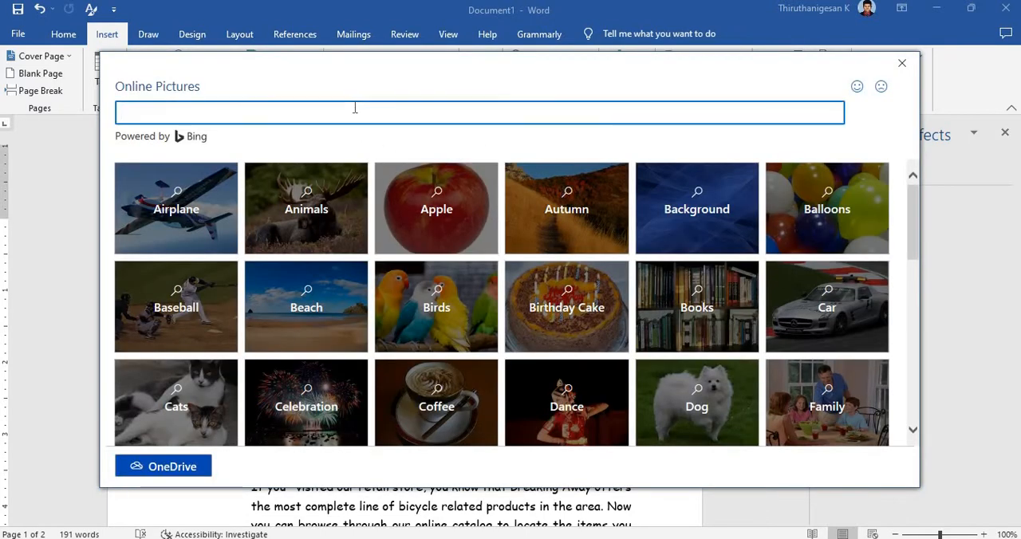
text(eiffel tower)
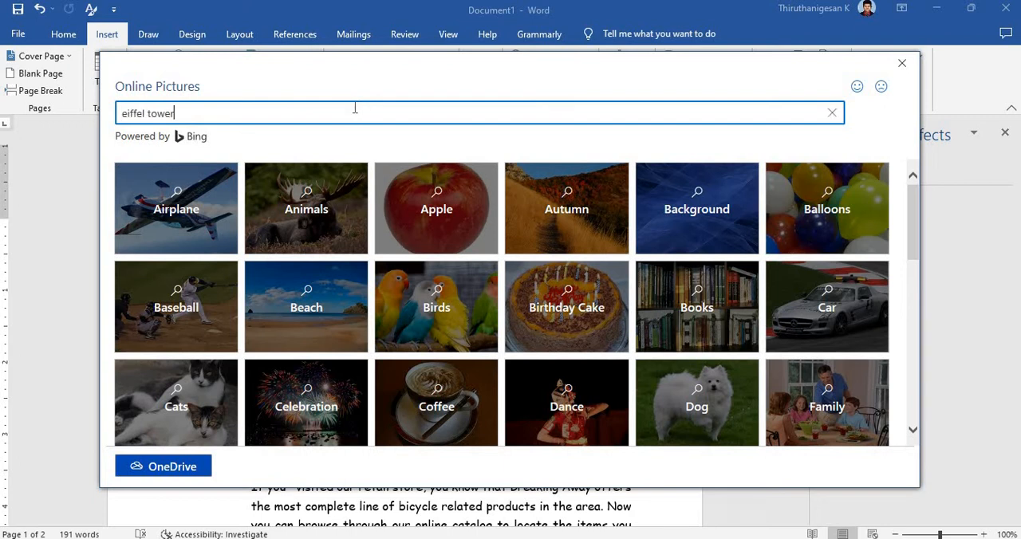
key(Return)
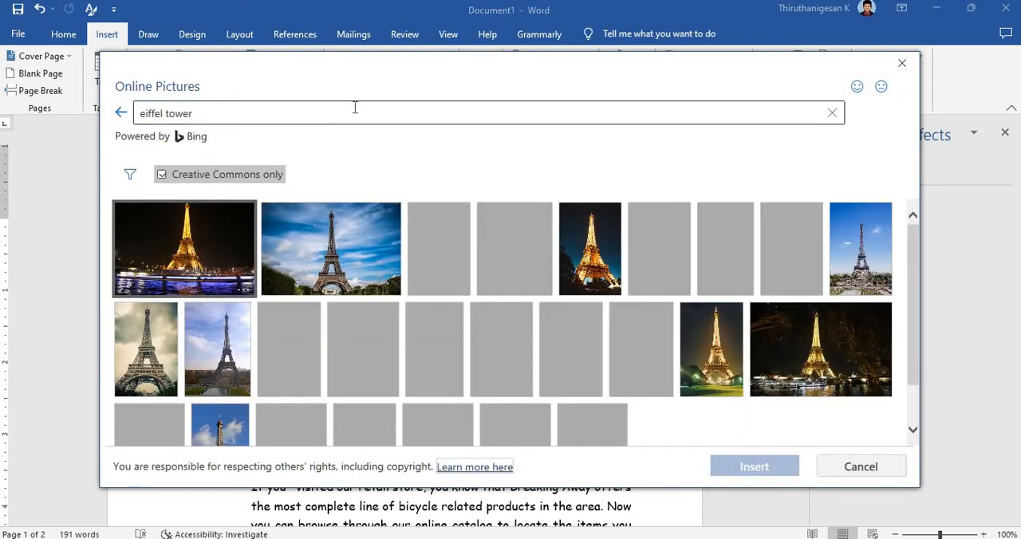
Step: Insert the Eiffel Tower picture with the orange-and-turquoise sky from the online search results
scroll(429, 220, down, 1)
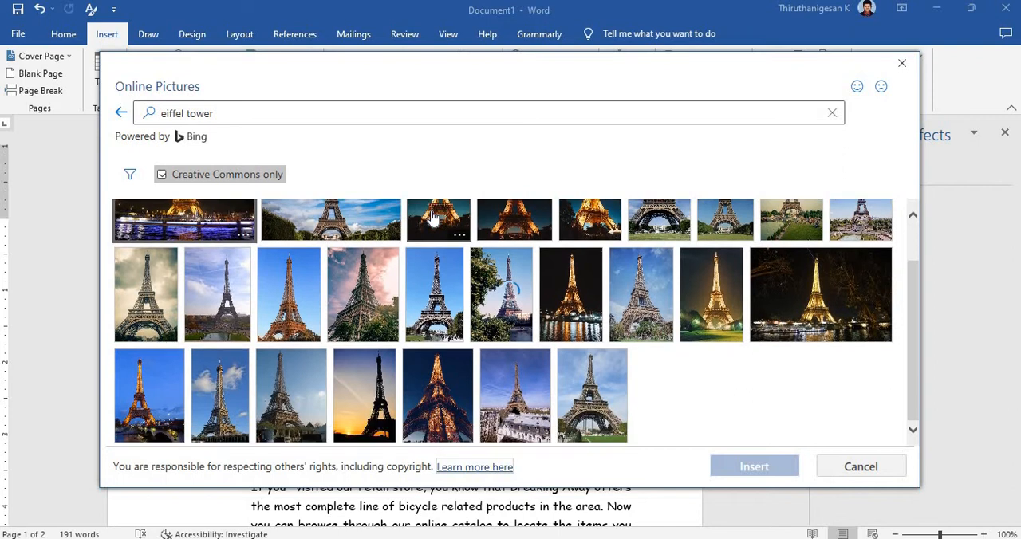
scroll(590, 303, down, 1)
scroll(590, 303, down, 3)
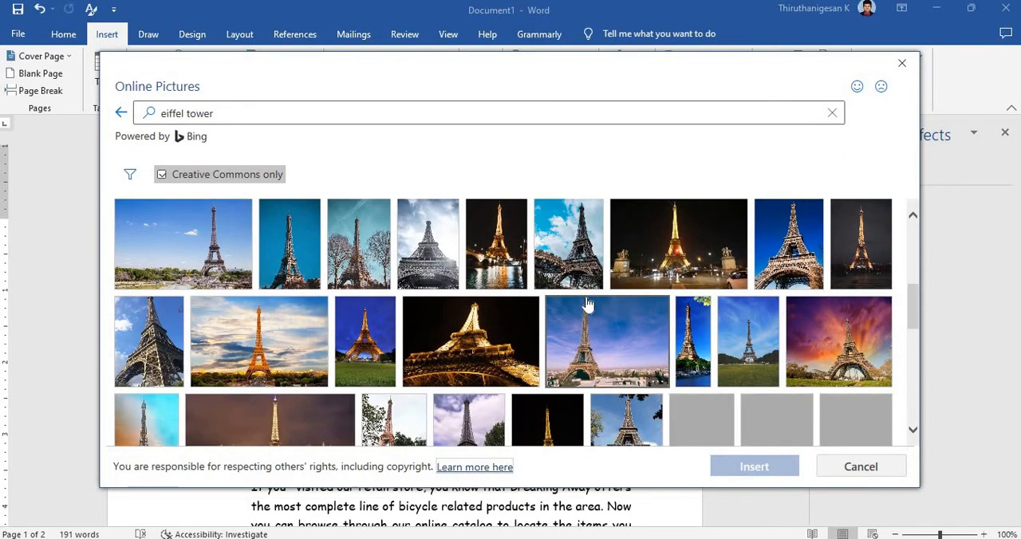
scroll(587, 303, down, 3)
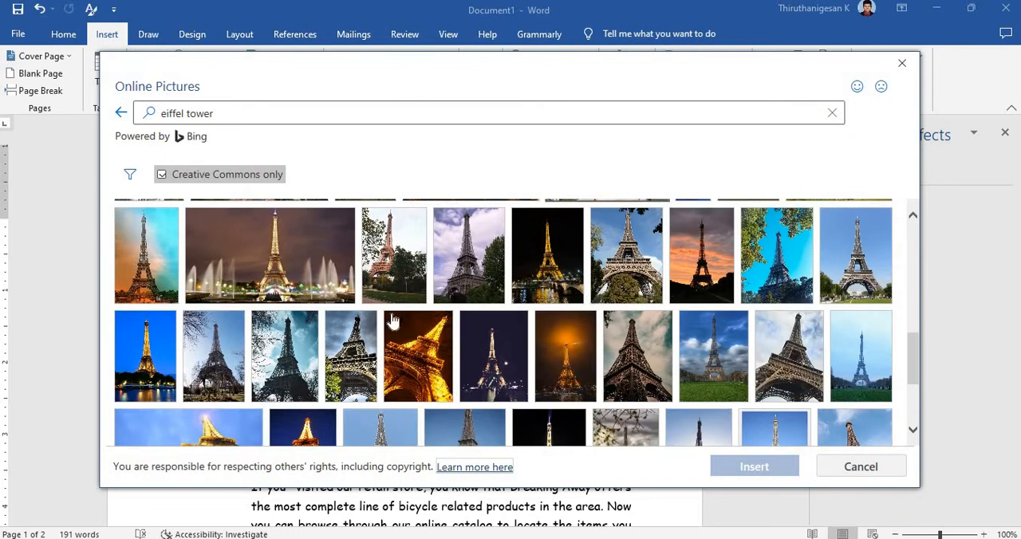
click(142, 255)
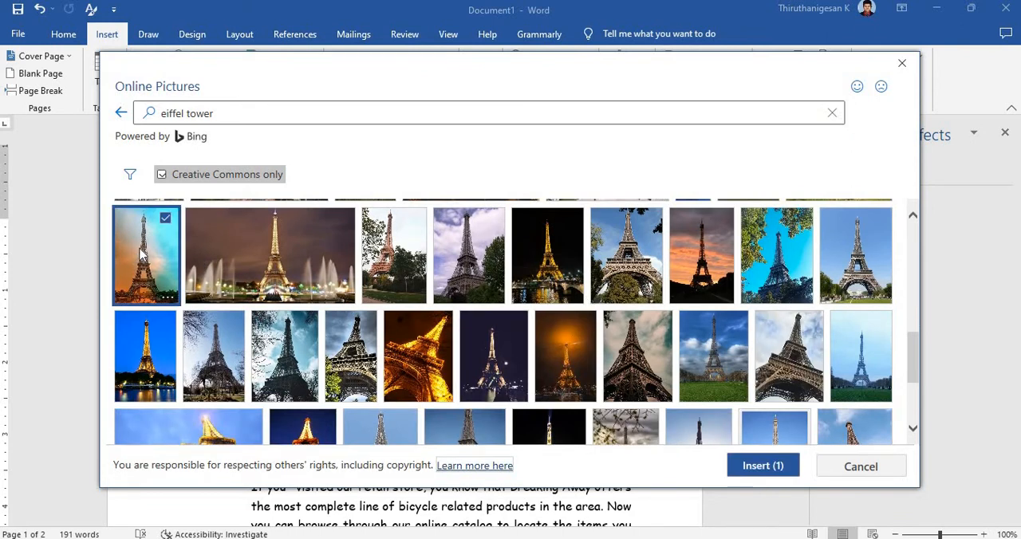
click(763, 466)
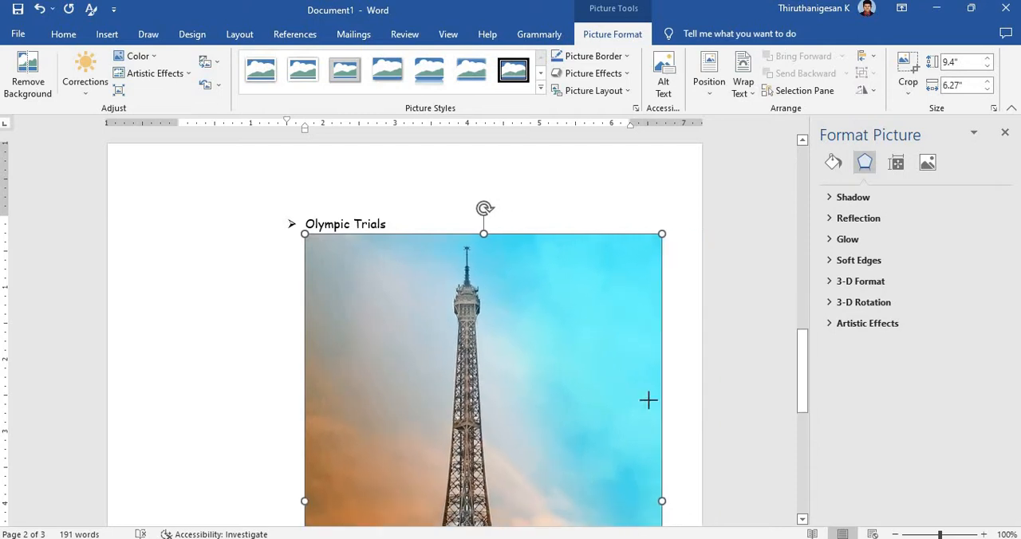
Step: Set the tower picture's text wrapping to Square and shrink it to about 3.79" tall by 2.53" wide
drag(673, 411, 671, 407)
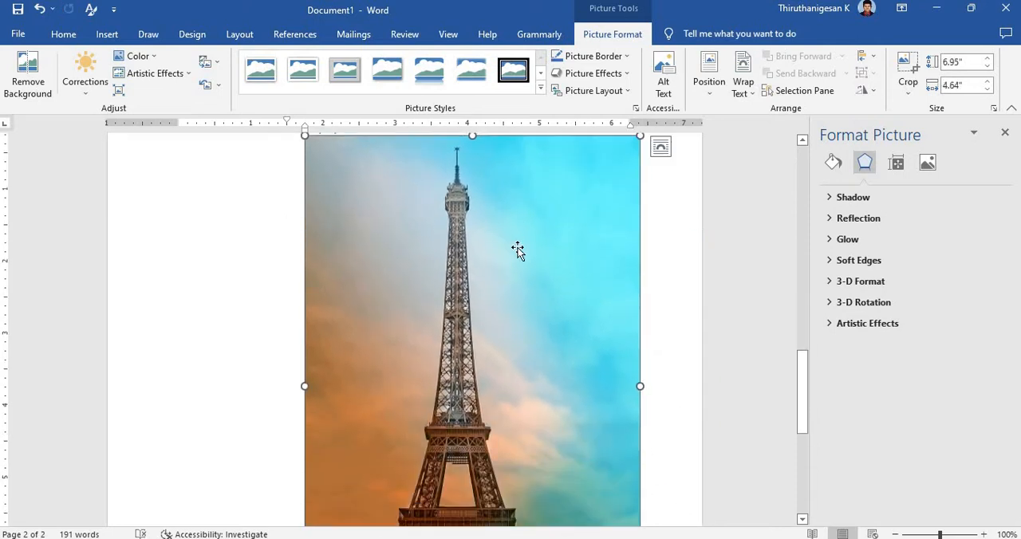
click(739, 90)
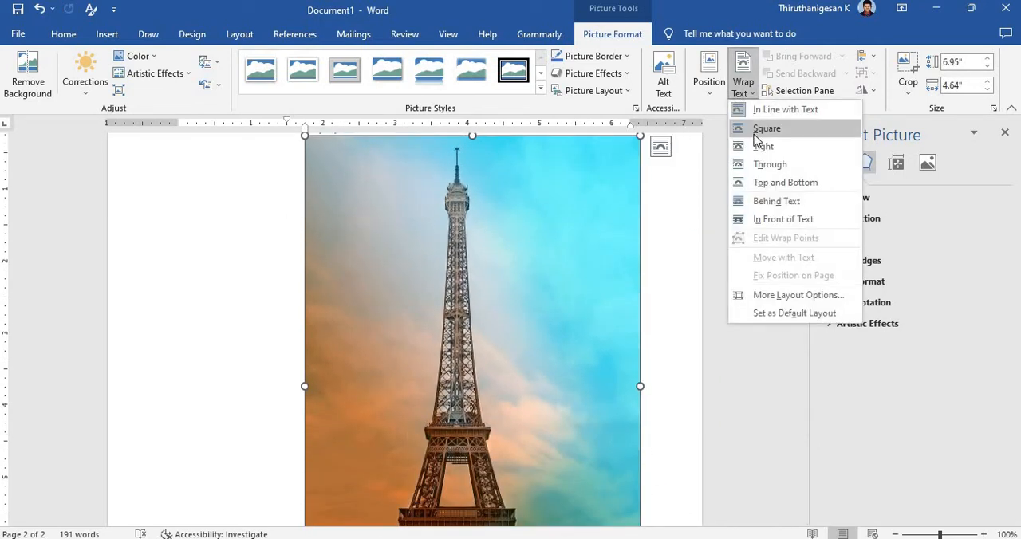
click(758, 126)
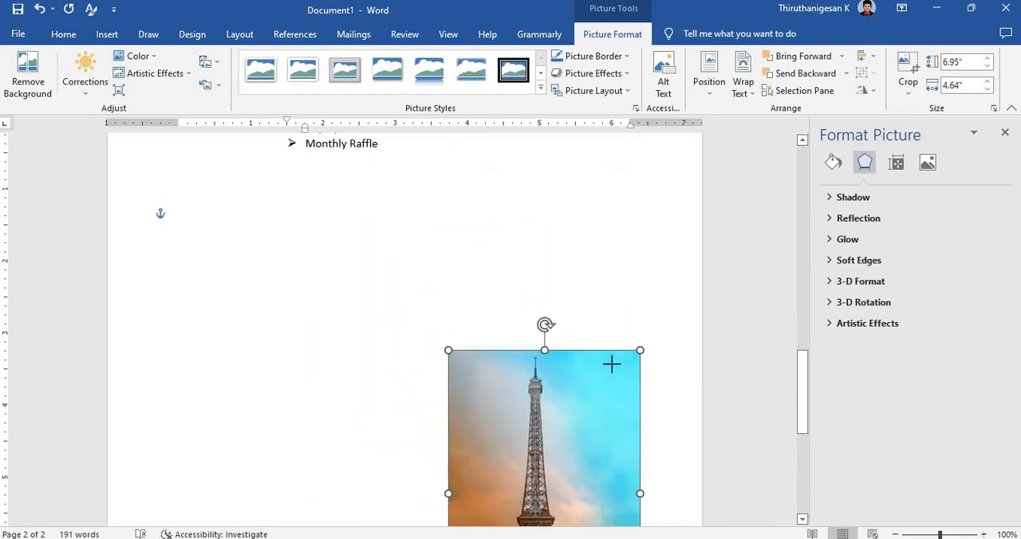
Step: Apply the white-framed picture style with a sideways perspective tilt to the tower picture
click(540, 88)
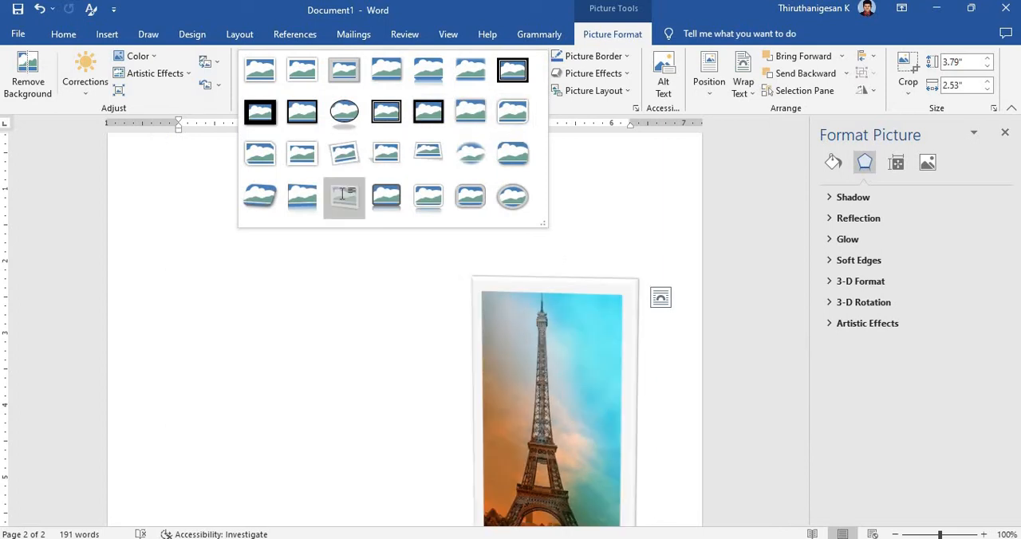
click(344, 196)
click(539, 88)
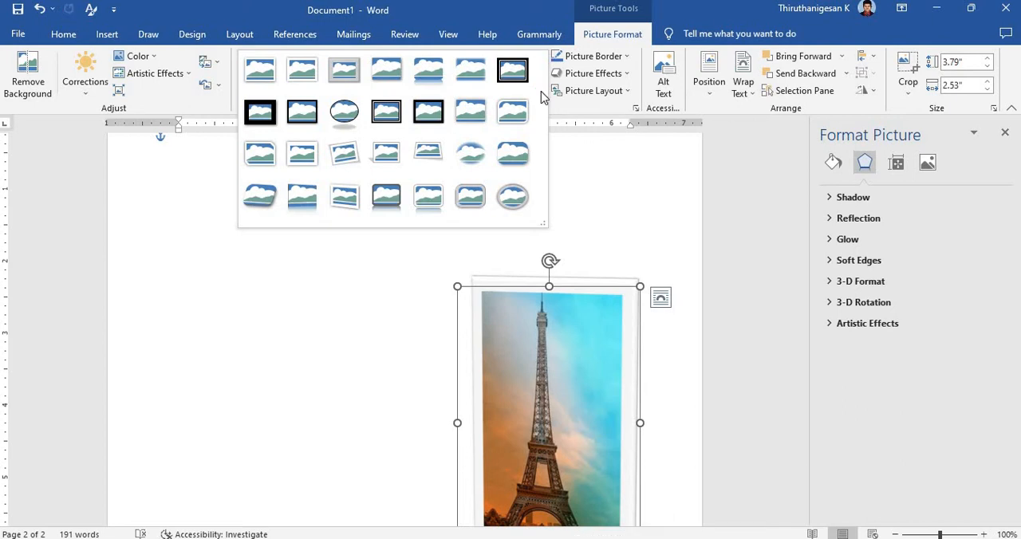
click(339, 205)
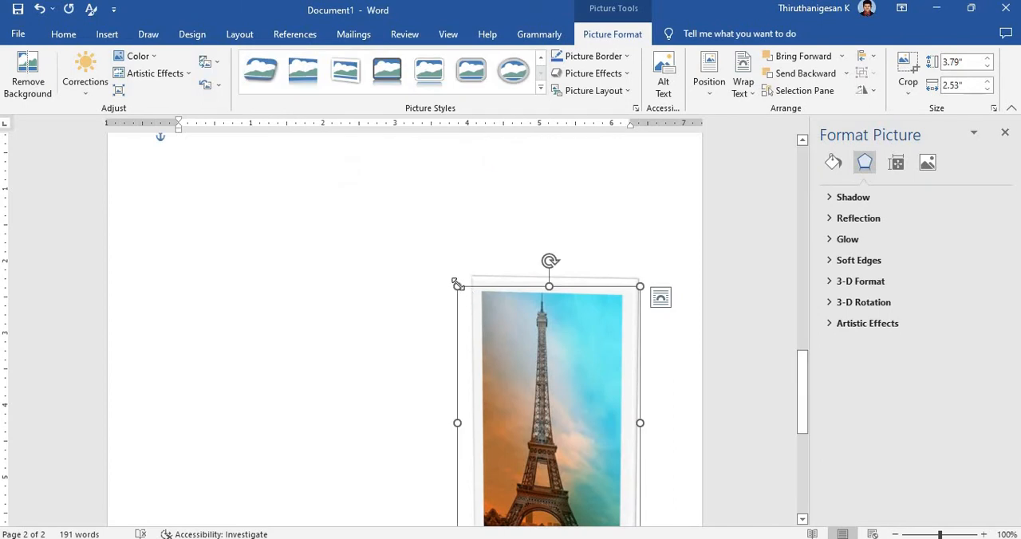
Step: Shrink the tower picture to about 2.95" by 1.97" and move it into the side margin beside the Browse our Online Catalog section
drag(488, 306, 497, 346)
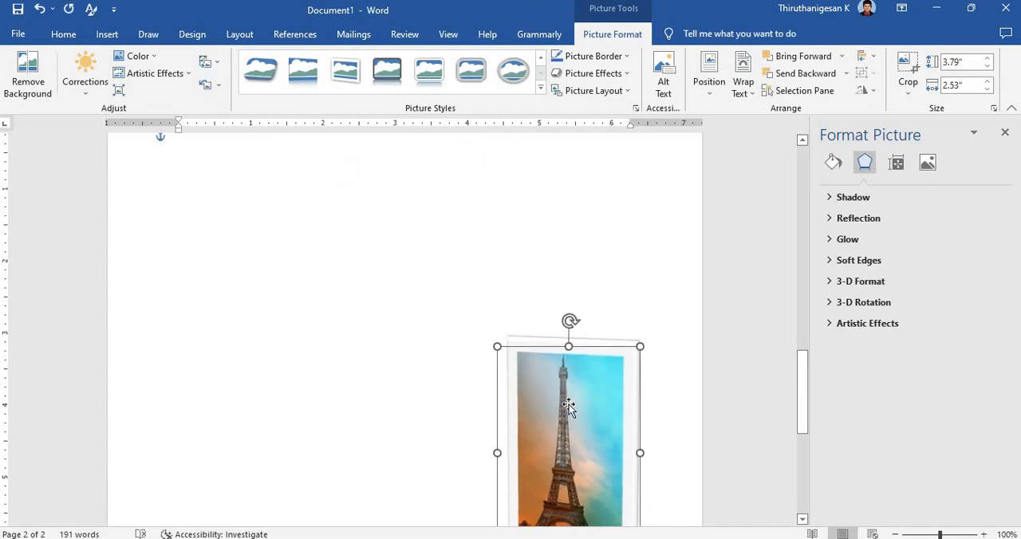
drag(568, 405, 413, 245)
scroll(414, 307, up, 5)
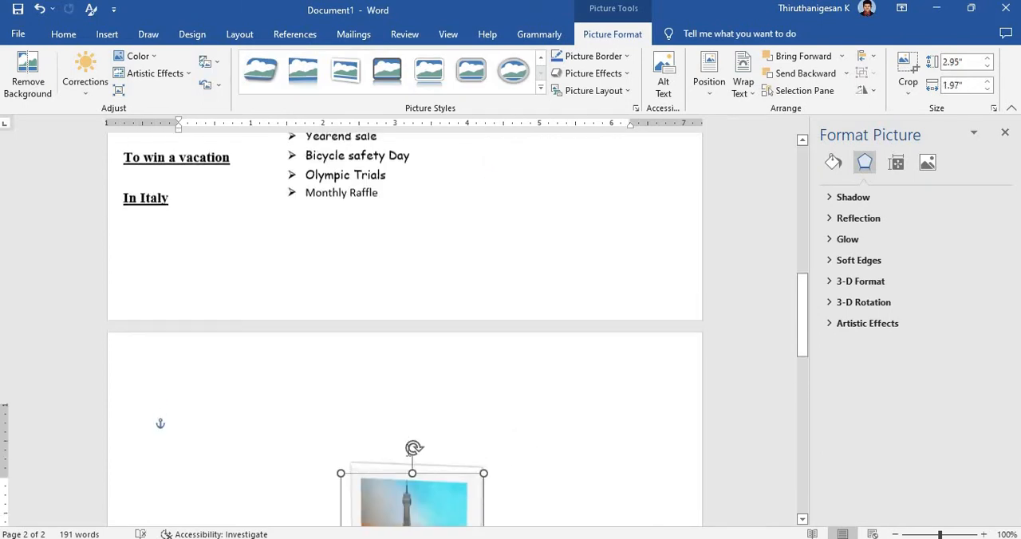
drag(420, 480, 374, 184)
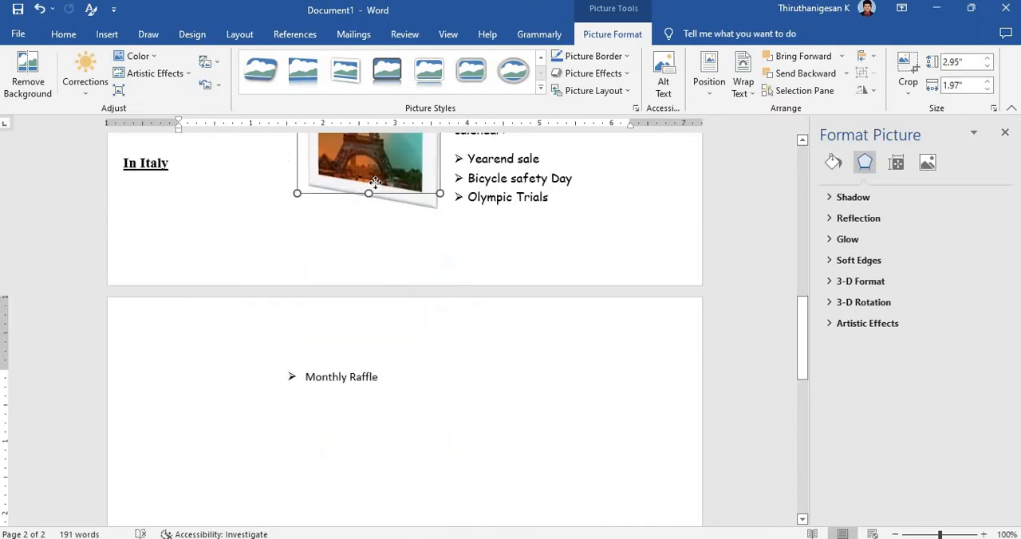
scroll(379, 220, up, 7)
drag(343, 441, 153, 223)
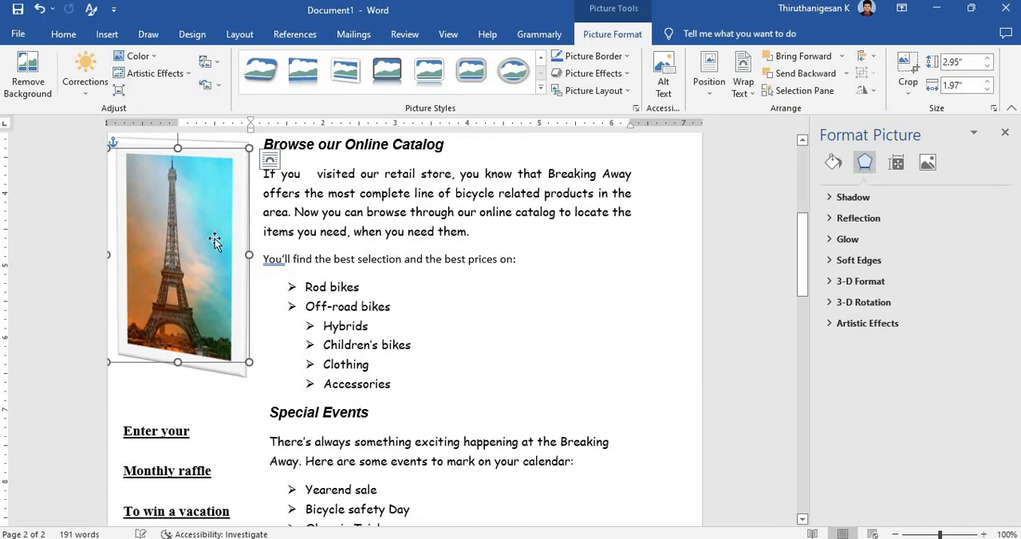
Step: Narrow the tower picture to about 1.73", stretch it taller and place it between the Special Events side text and the raffle text box
drag(239, 254, 222, 254)
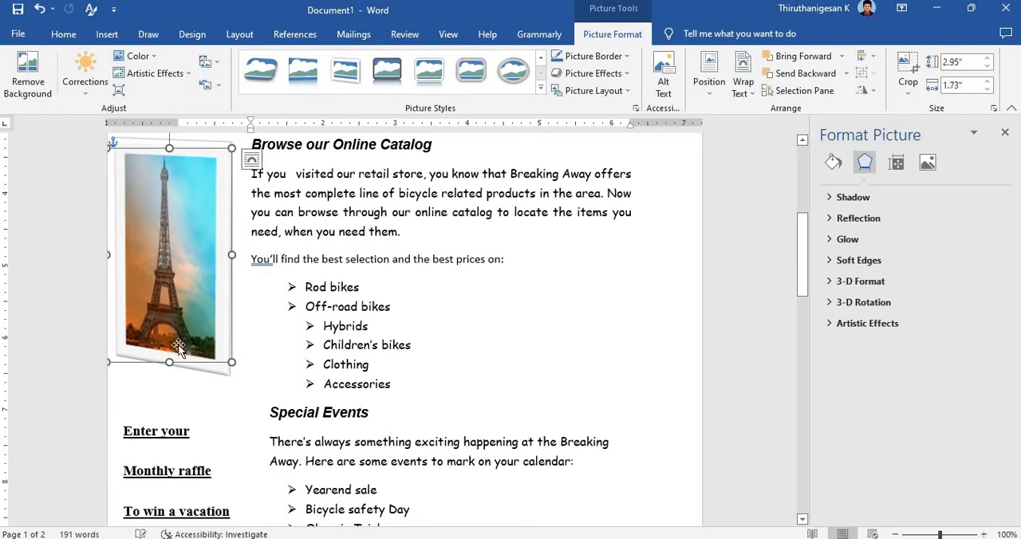
drag(166, 386, 165, 401)
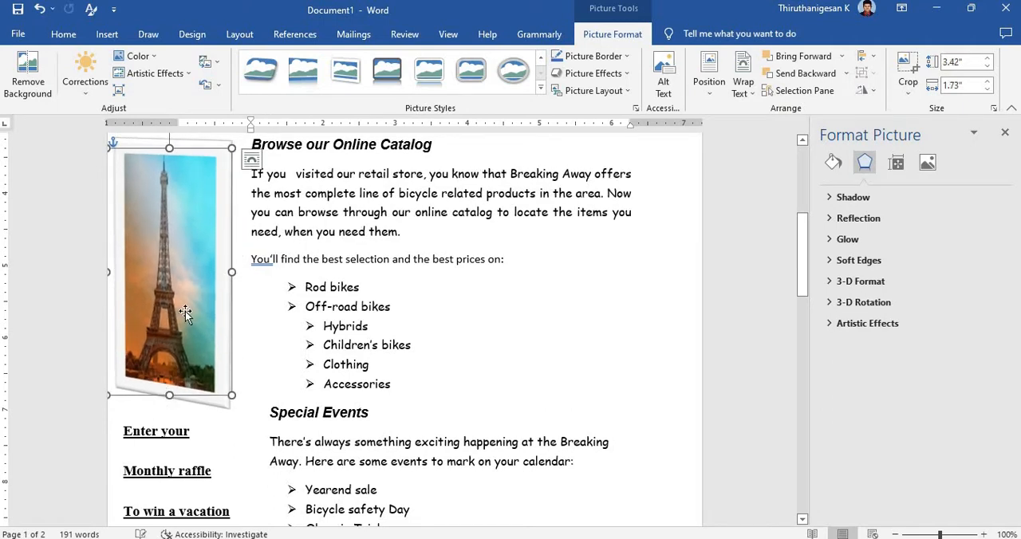
scroll(184, 310, up, 2)
scroll(178, 339, up, 2)
drag(177, 340, 185, 274)
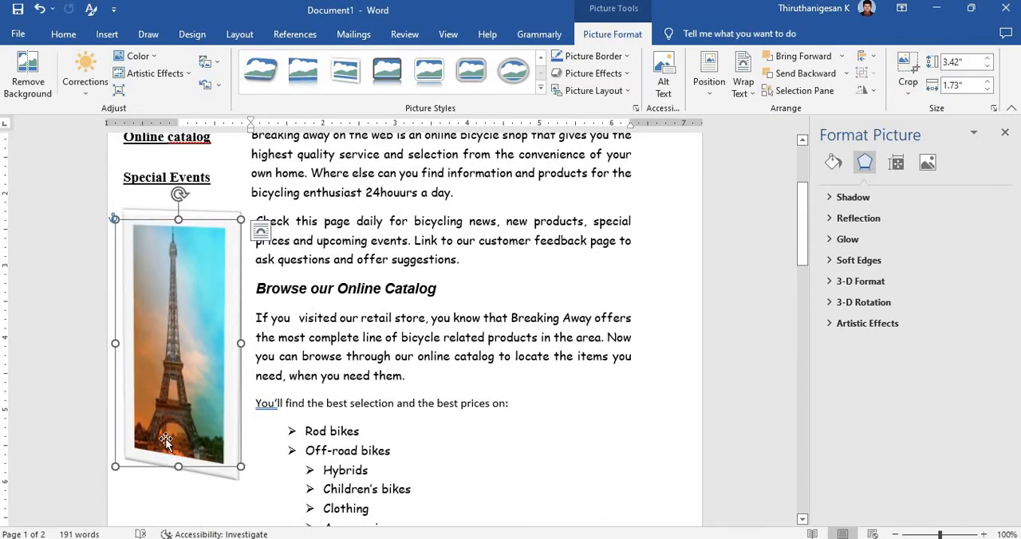
drag(178, 466, 178, 504)
click(397, 313)
Step: Remove the blank second page by deleting the empty content after the Monthly Raffle item
scroll(396, 313, down, 5)
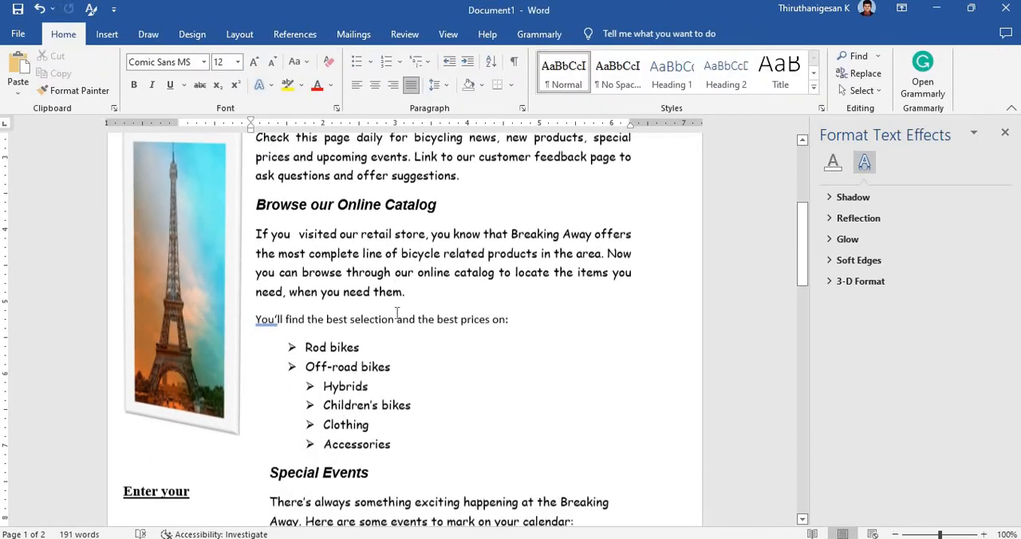
scroll(397, 313, down, 6)
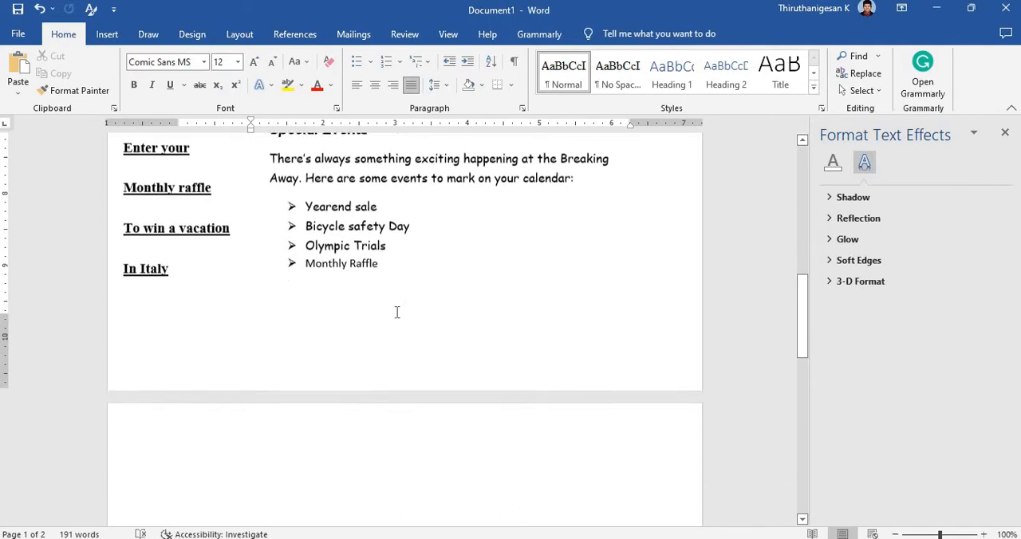
scroll(396, 312, up, 5)
scroll(397, 312, down, 5)
scroll(394, 311, down, 2)
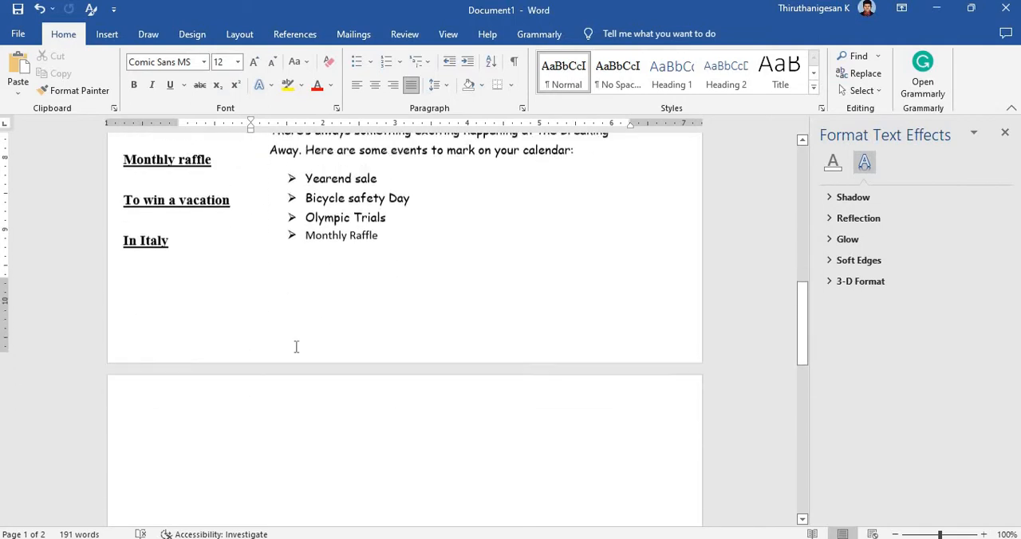
click(270, 390)
key(BackSpace)
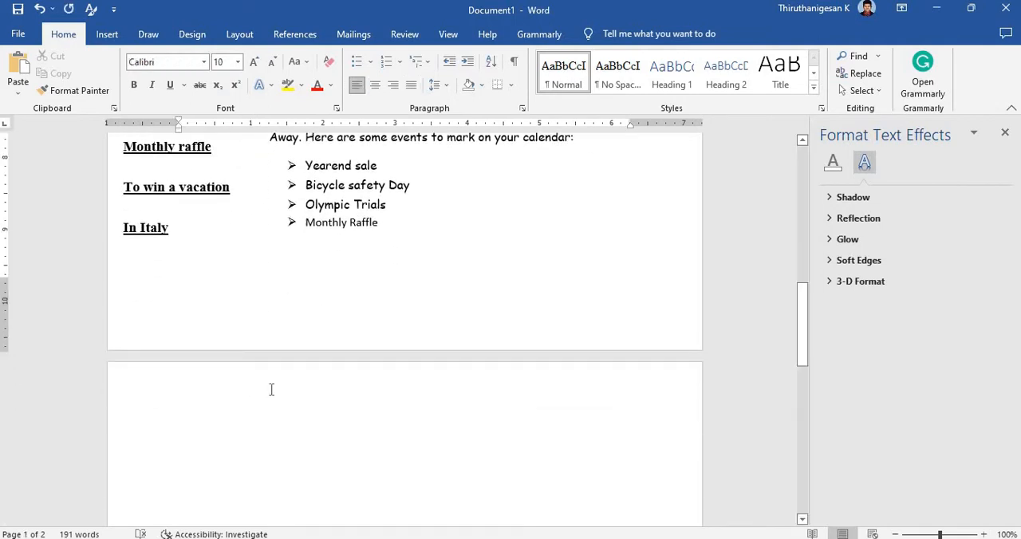
key(Delete)
Step: Select the "Rod bikes" item in the catalog's bulleted list
scroll(290, 379, up, 4)
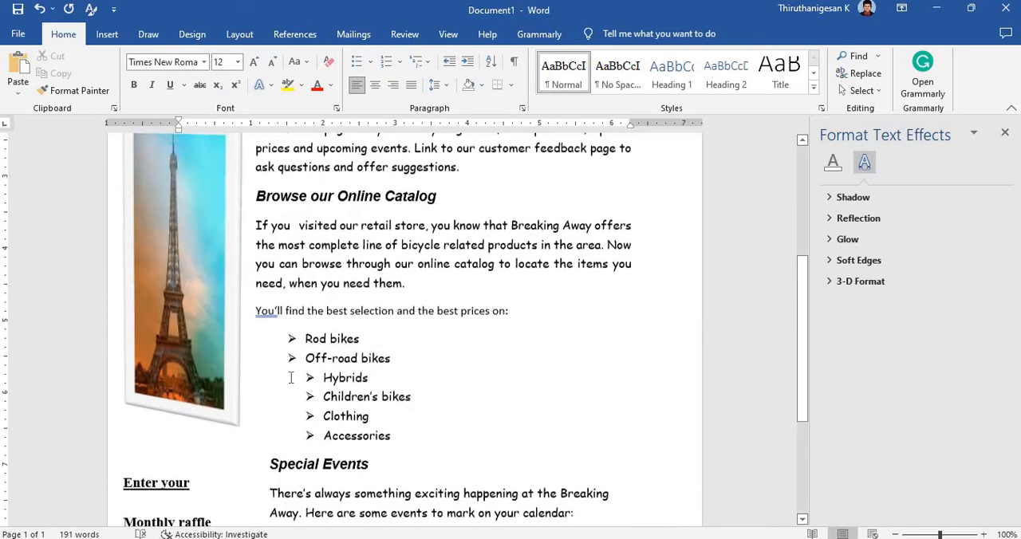
scroll(292, 372, down, 2)
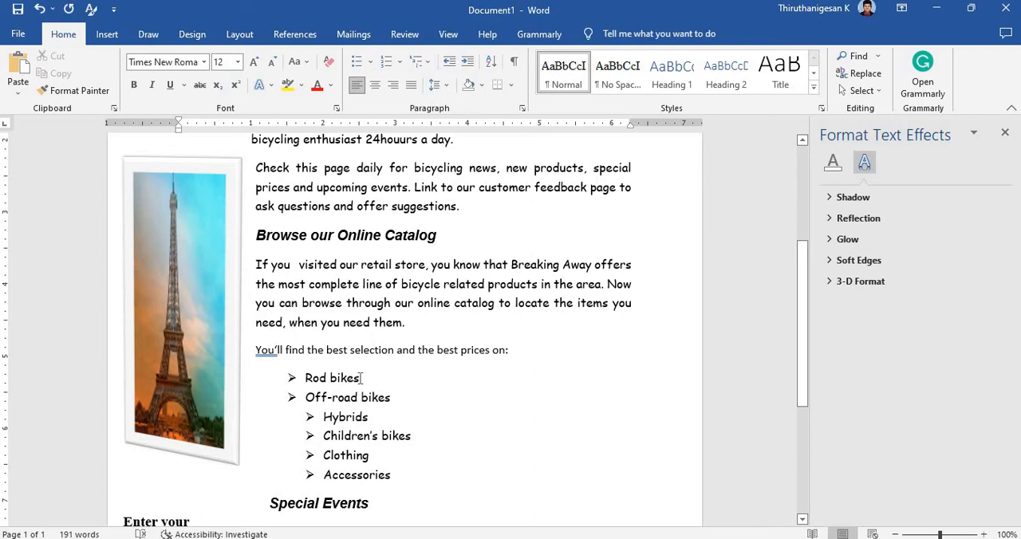
drag(362, 378, 305, 379)
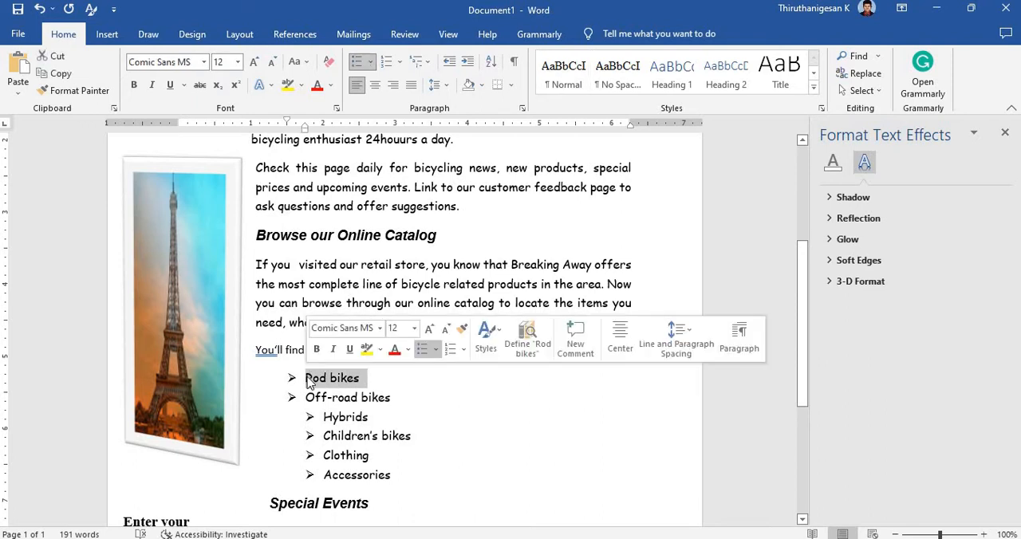
right_click(318, 384)
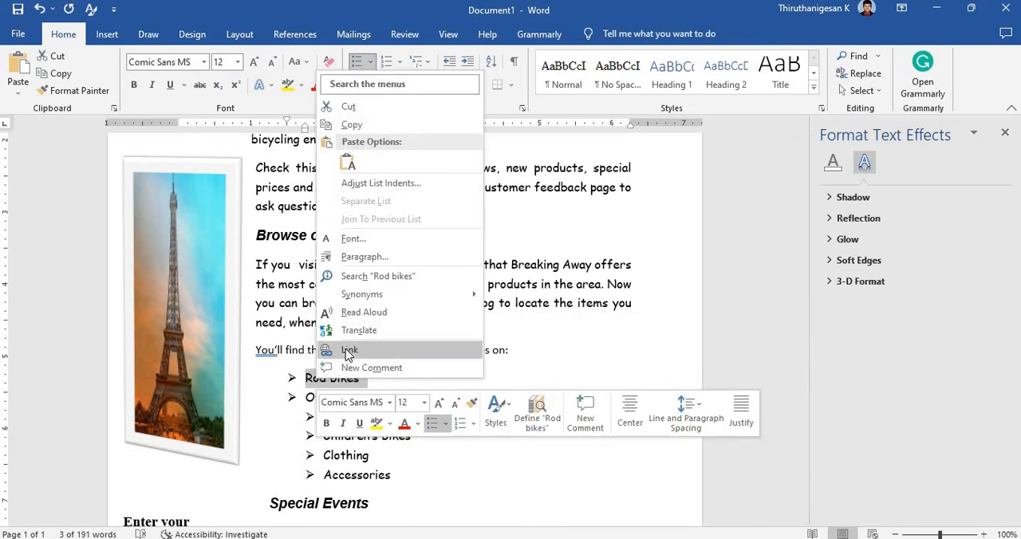
click(348, 353)
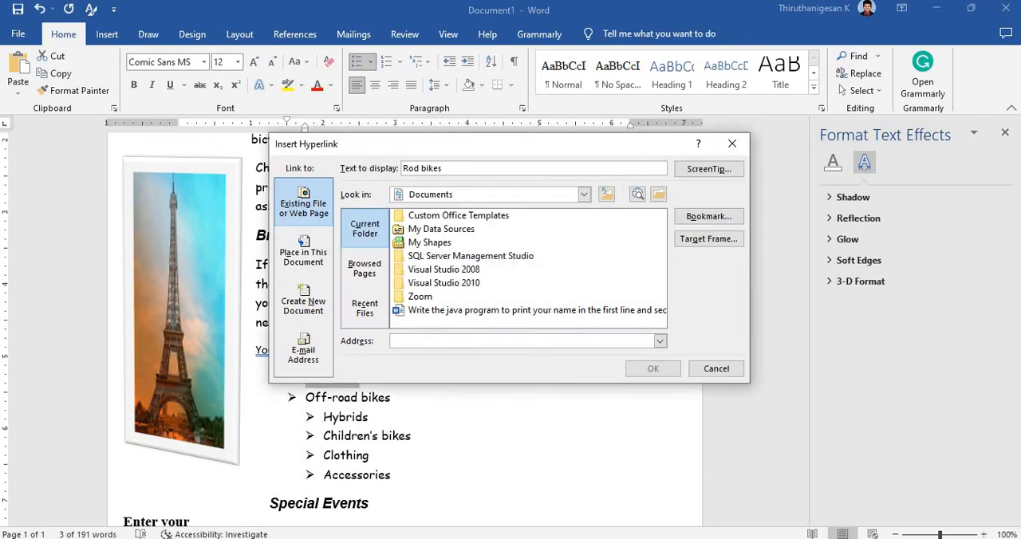
click(733, 144)
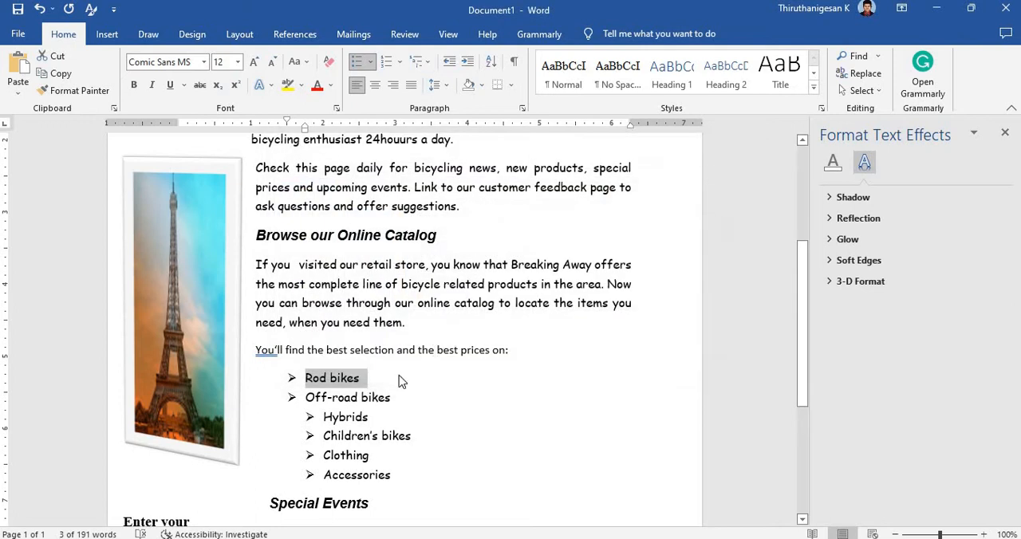
Step: Copy the selected "Rod bikes" text, switch to Chrome and paste it as a search query in the address bar
right_click(350, 382)
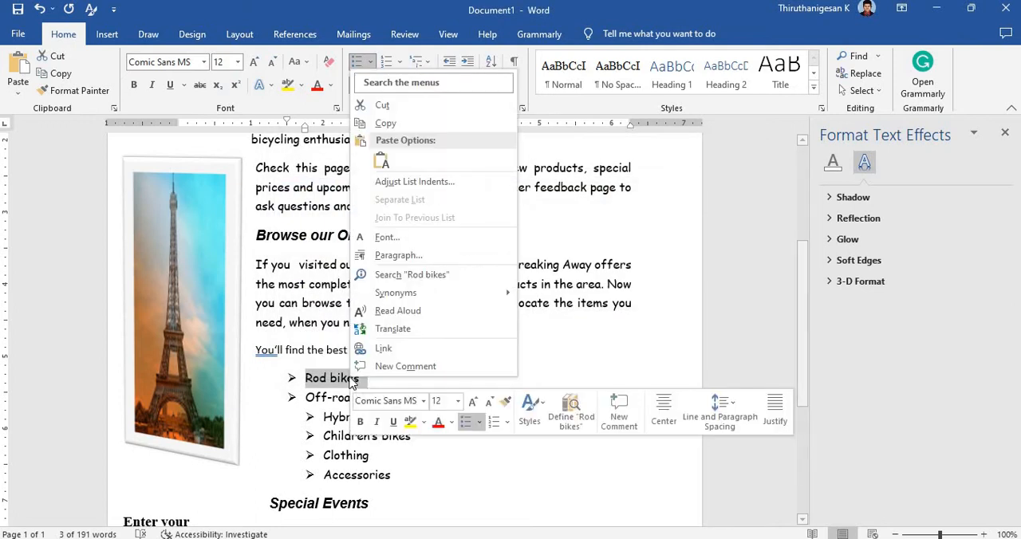
click(389, 124)
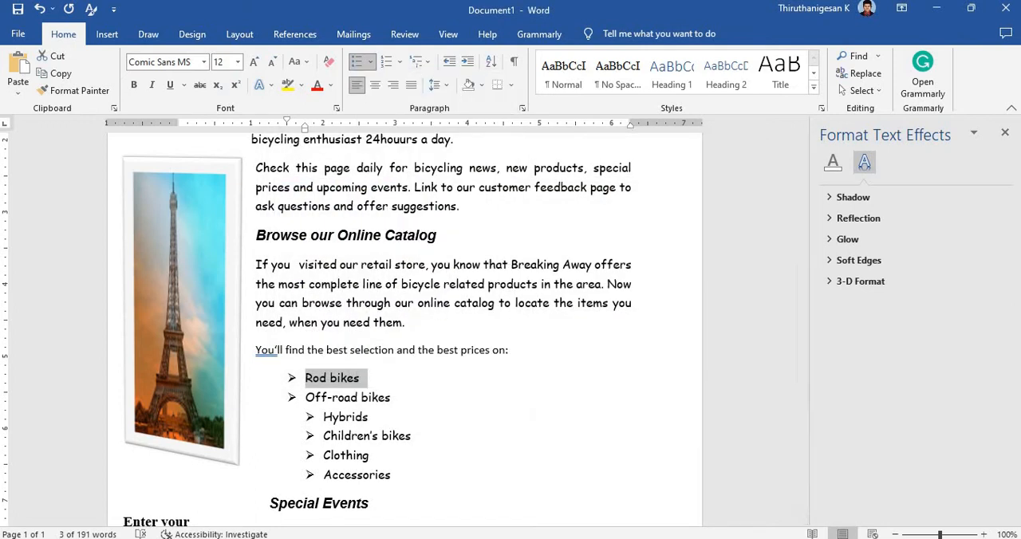
click(558, 538)
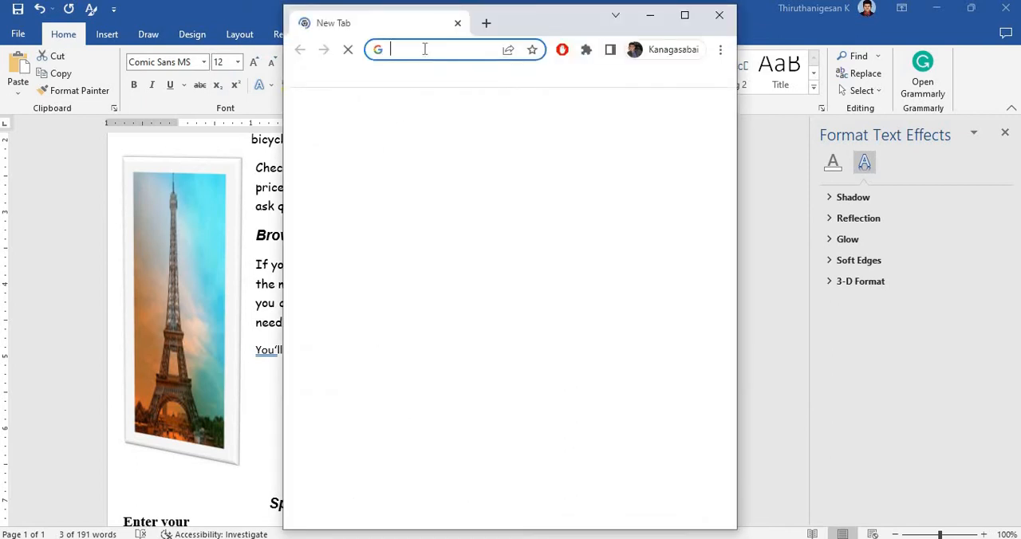
text(�→Rod bikes)
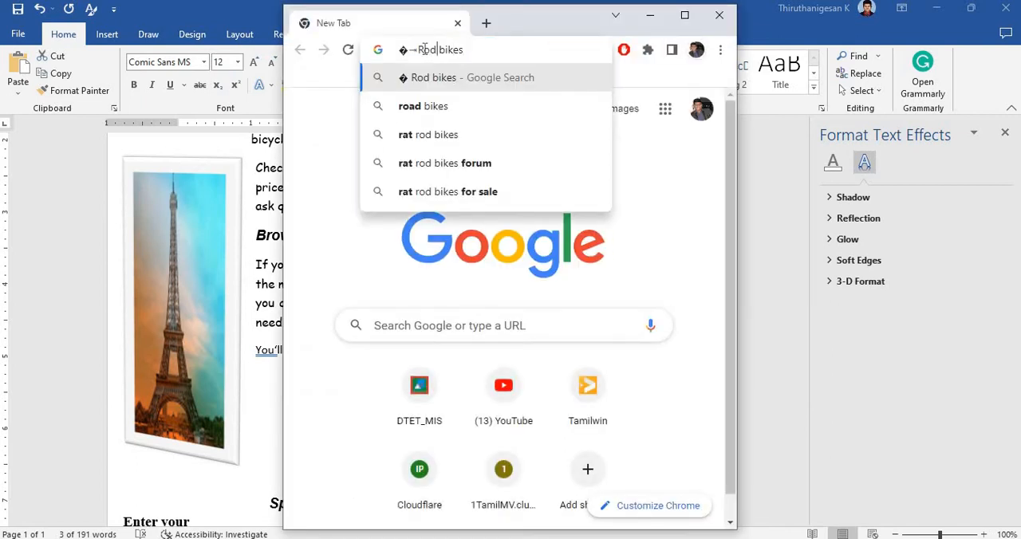
Step: Strip the stray bullet characters from the query, then search Google for "Rod bikes" and open the rodbicycles.com result
key(Left)
key(Left)
key(Left)
key(BackSpace)
key(BackSpace)
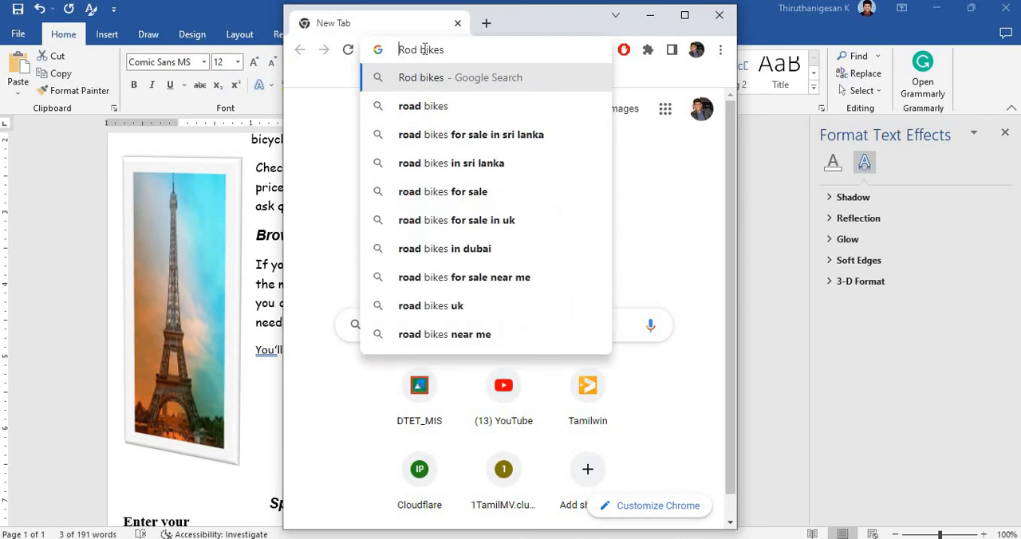
key(Return)
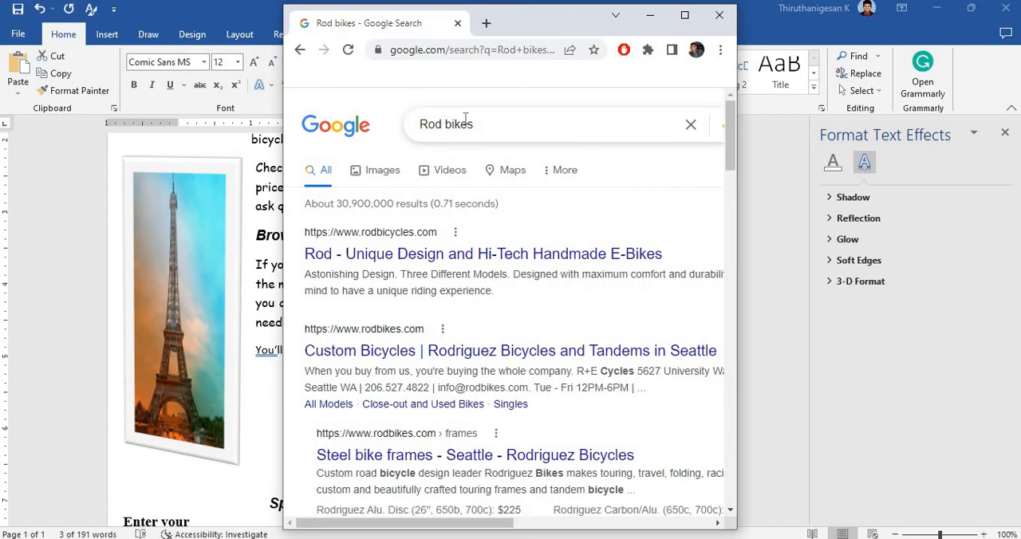
click(407, 256)
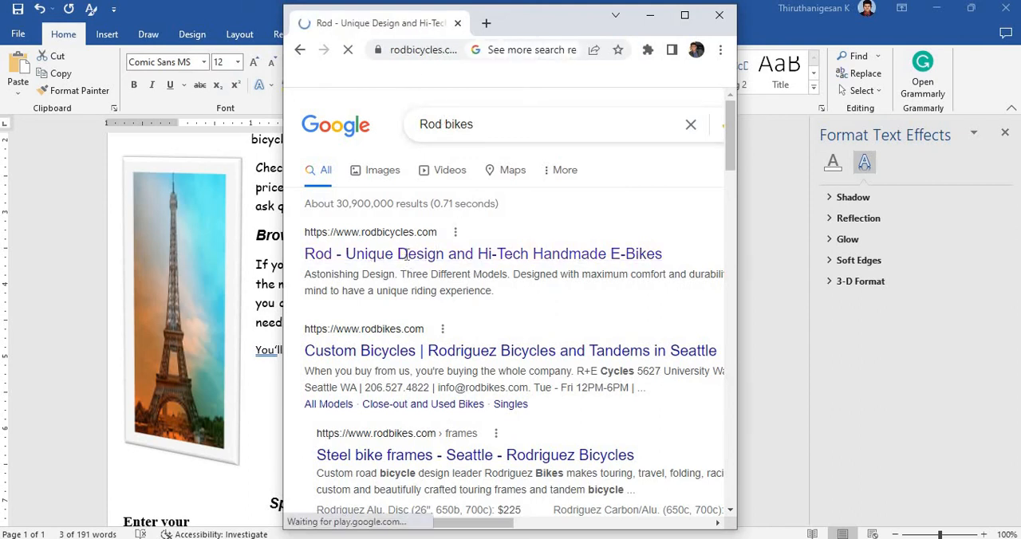
Step: Enlarge the browser window to full screen and copy the rodbicycles.com page address
click(411, 56)
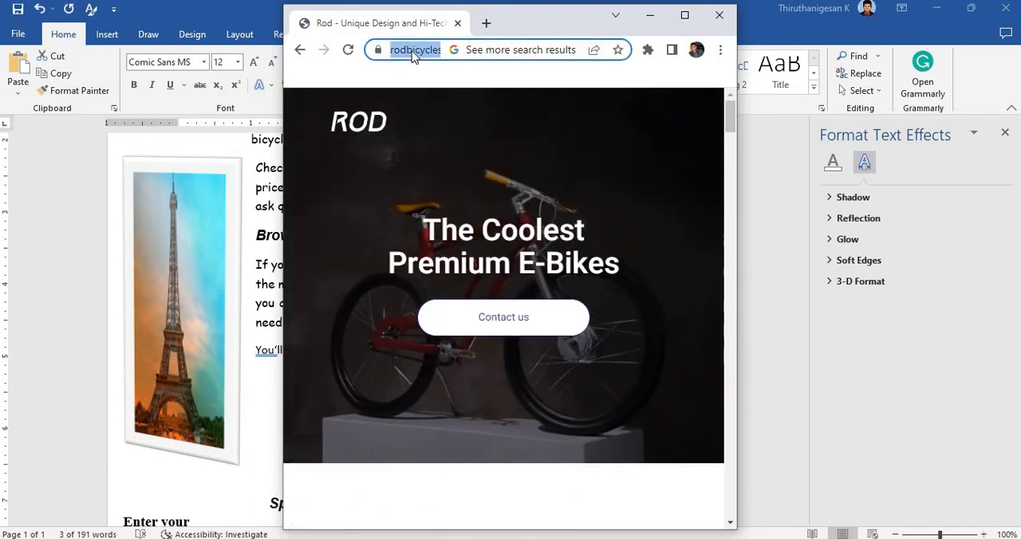
right_click(411, 56)
click(517, 50)
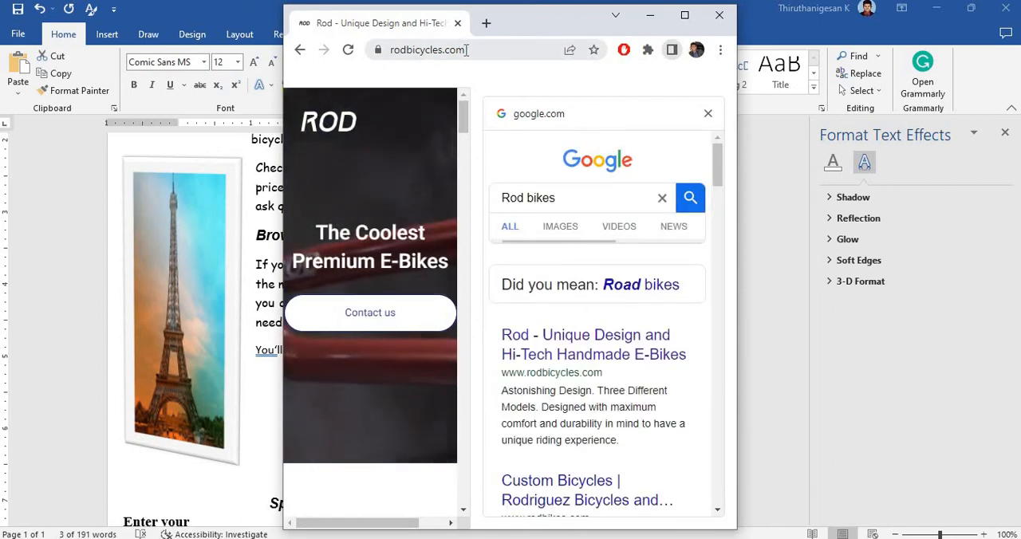
click(532, 343)
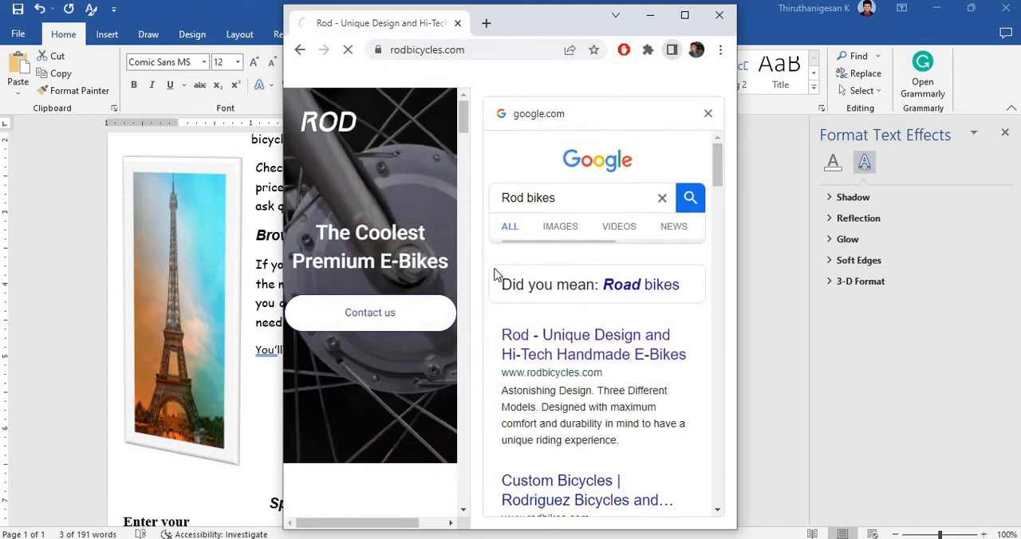
click(684, 16)
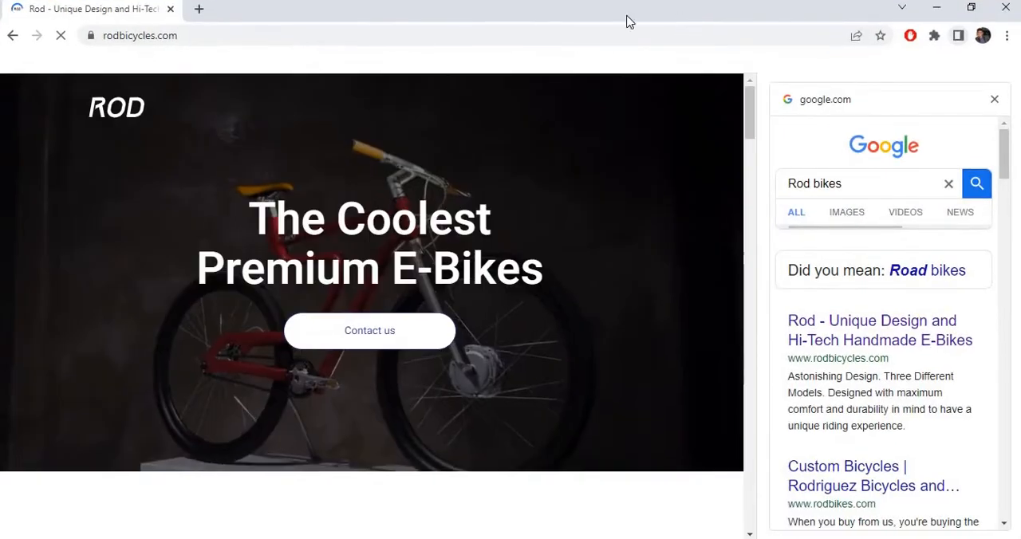
click(268, 36)
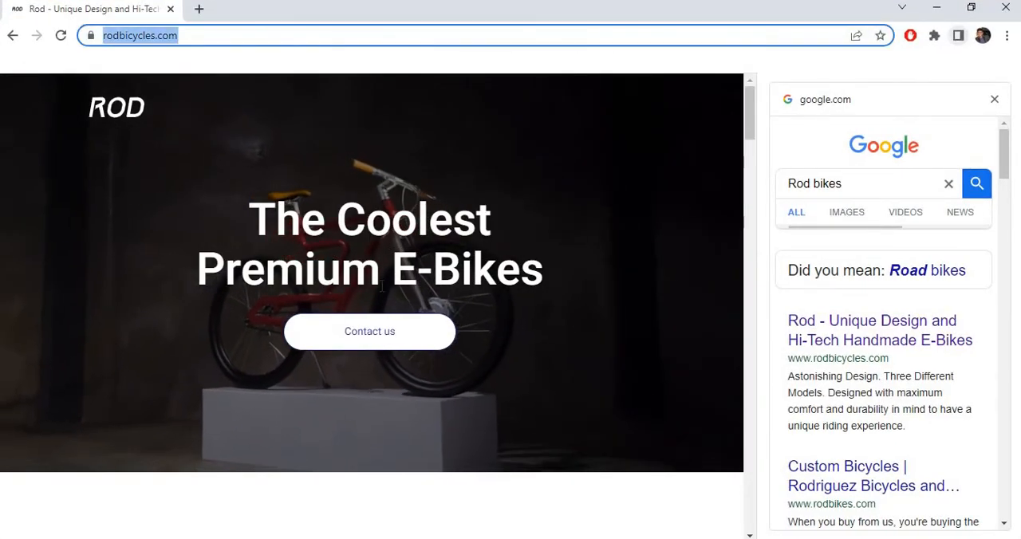
Step: Switch to Word and hyperlink the selected "Rod bikes" list item to the copied rodbicycles.com address
key(alt+Tab)
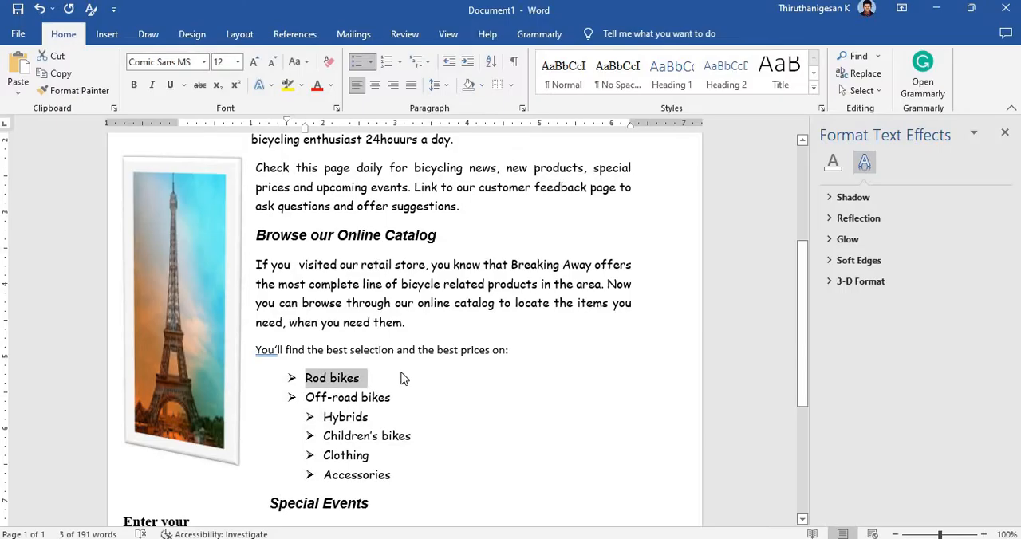
right_click(355, 378)
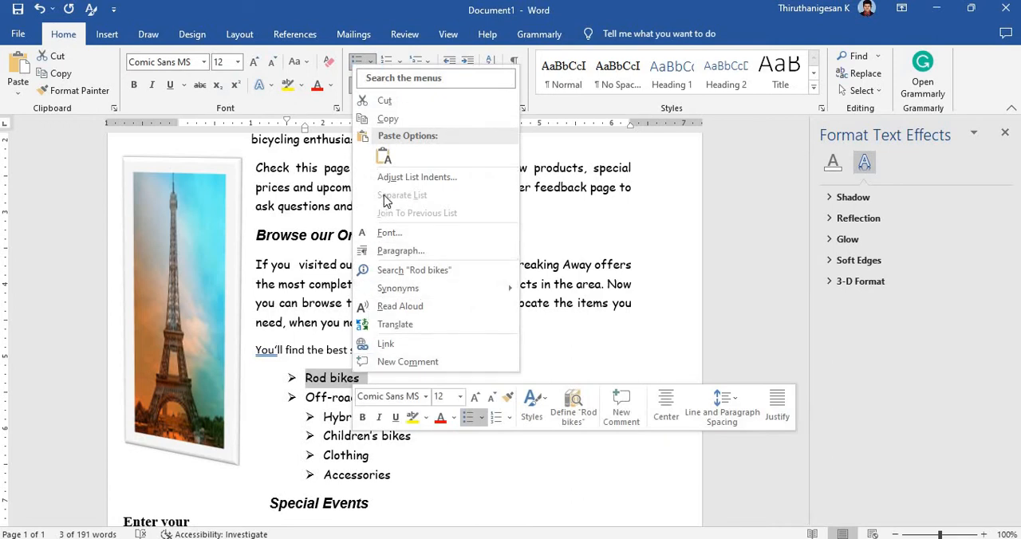
click(386, 344)
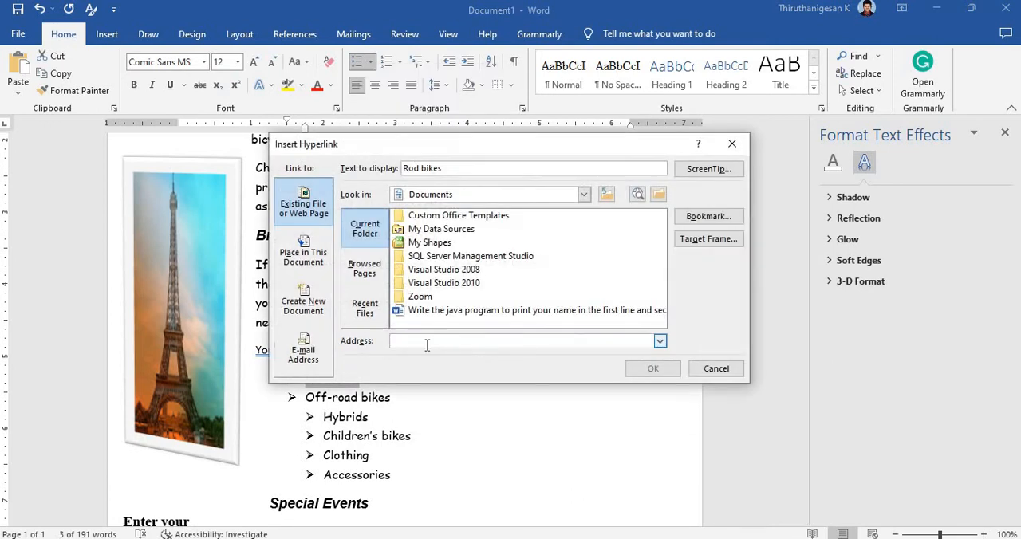
text(https://www.redbicycles.com)
click(652, 368)
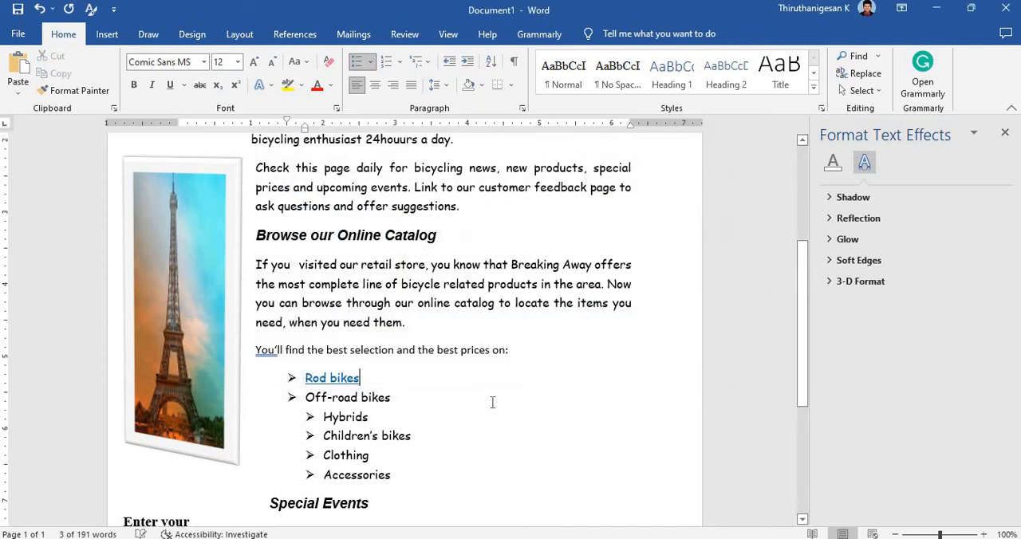
Step: Copy the "Off-road bikes" list item, switch to Chrome and paste it as a query in the address bar
click(408, 403)
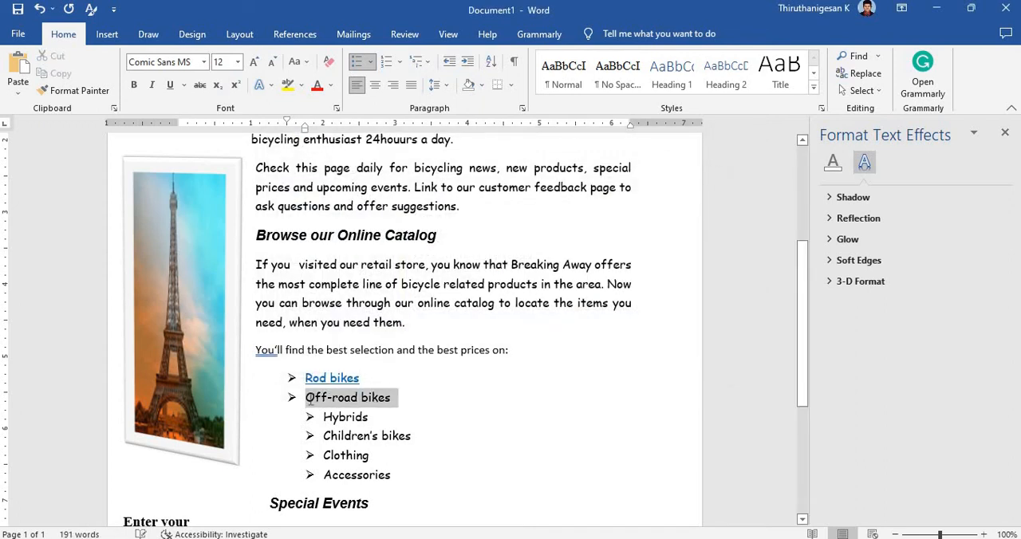
drag(408, 402, 311, 401)
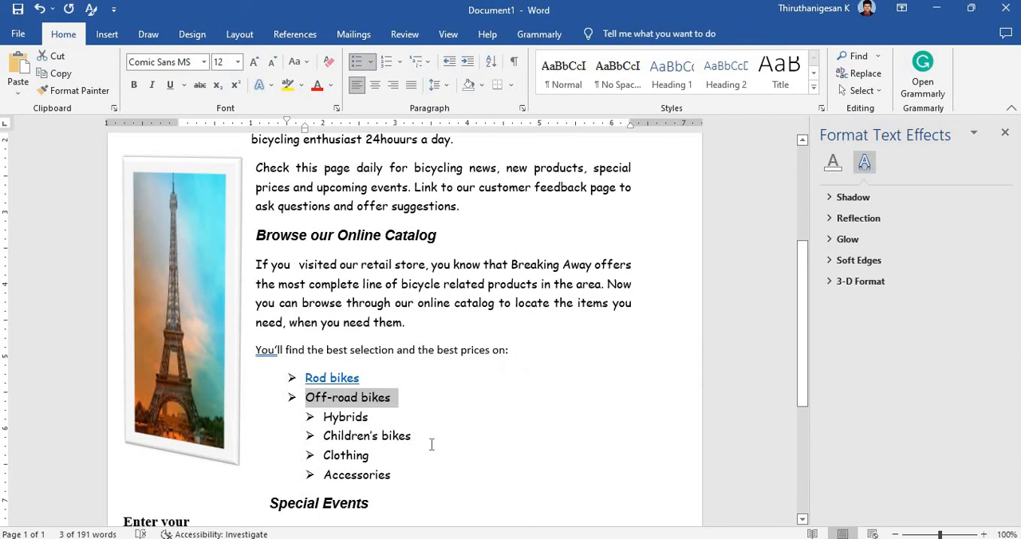
key(alt+Tab)
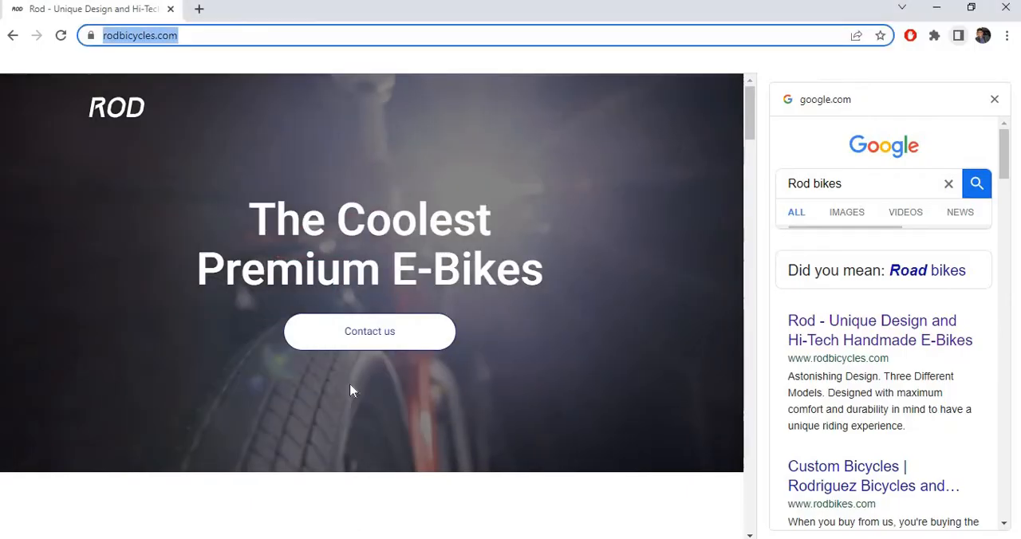
text(�→Off-road bikes)
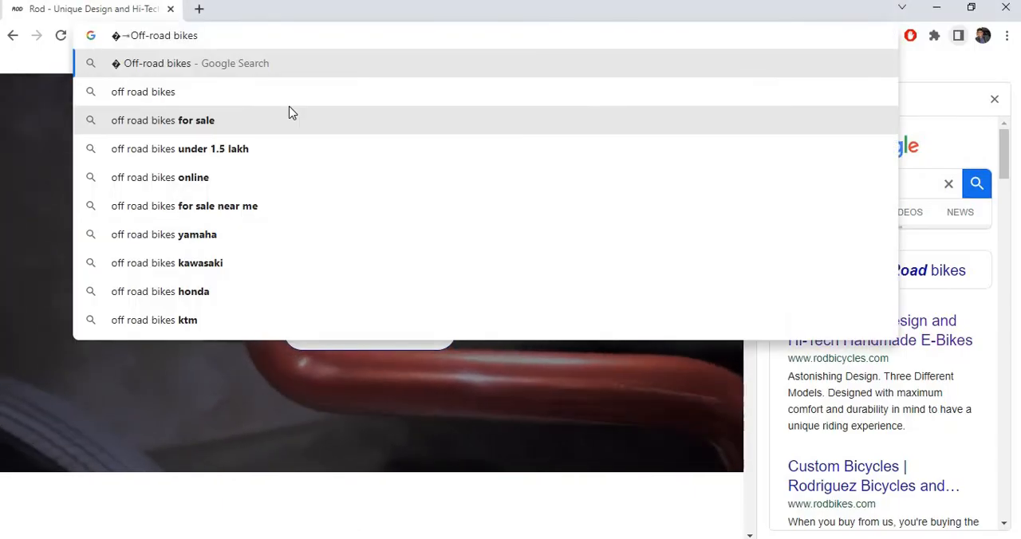
Step: Remove the stray bullet characters from the pasted query and search Google for "Off-road bikes"
key(Left)
key(Left)
key(Left)
key(Left)
key(Left)
key(Left)
key(Left)
key(Left)
key(Left)
key(Left)
key(Left)
key(Left)
key(Left)
key(Left)
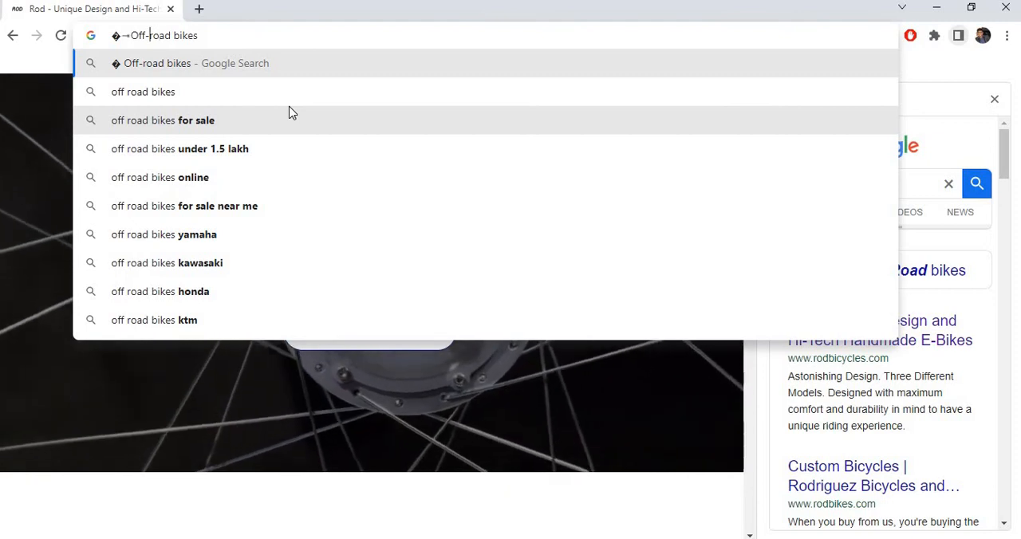
key(BackSpace)
key(BackSpace)
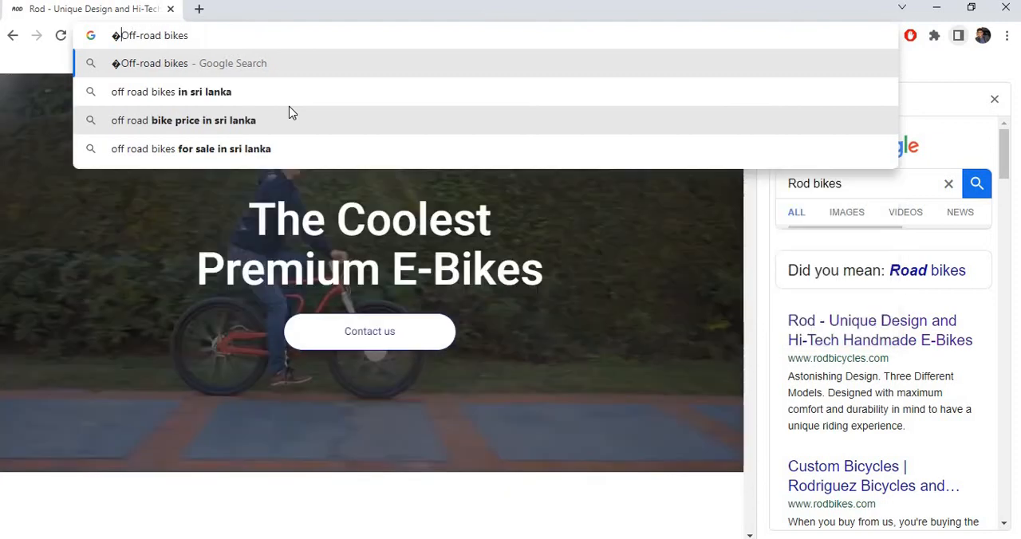
key(Return)
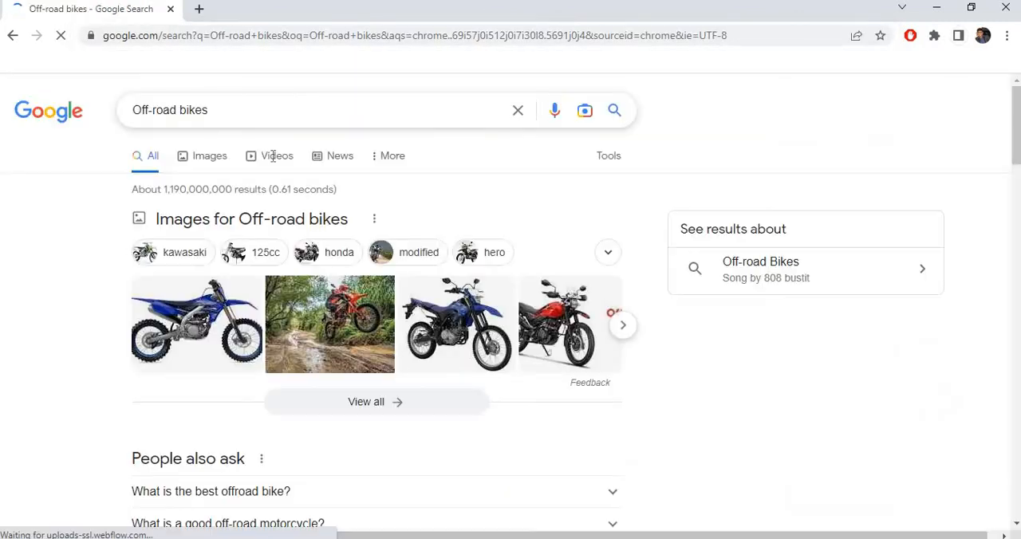
Step: Copy the address of the carandbike.com off-road bikes result and, in Word, hyperlink the "Off-road bikes" list item to it
scroll(200, 387, down, 3)
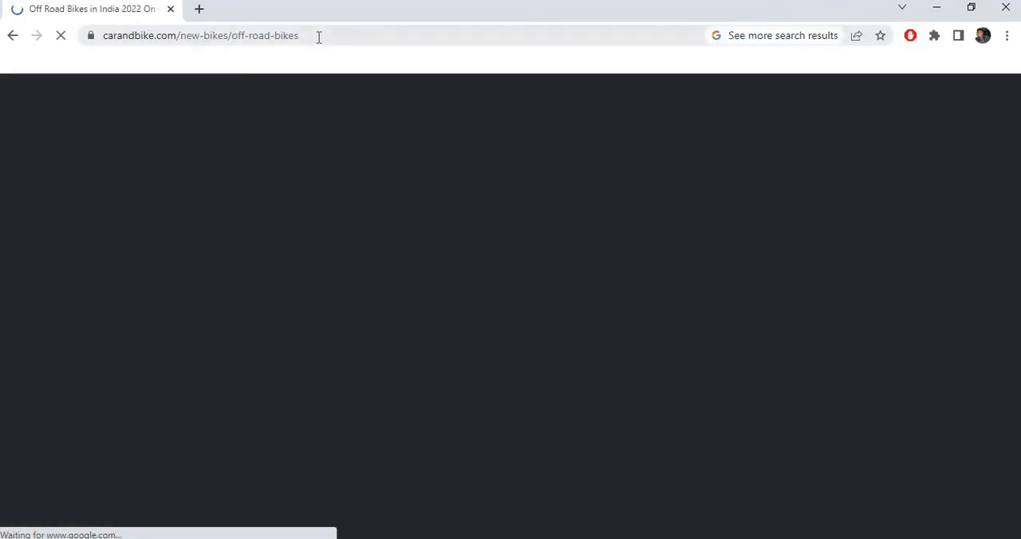
click(318, 36)
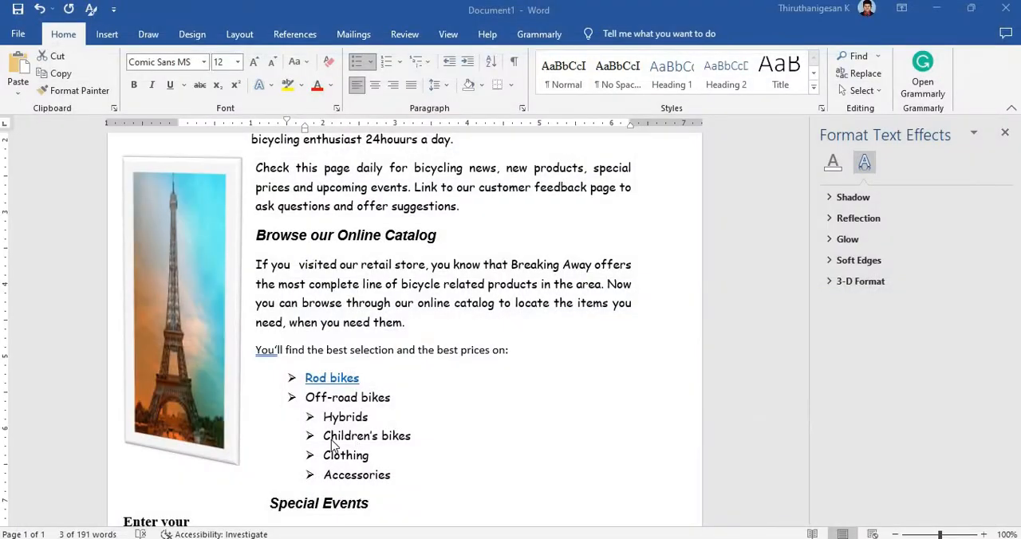
triple_click(378, 405)
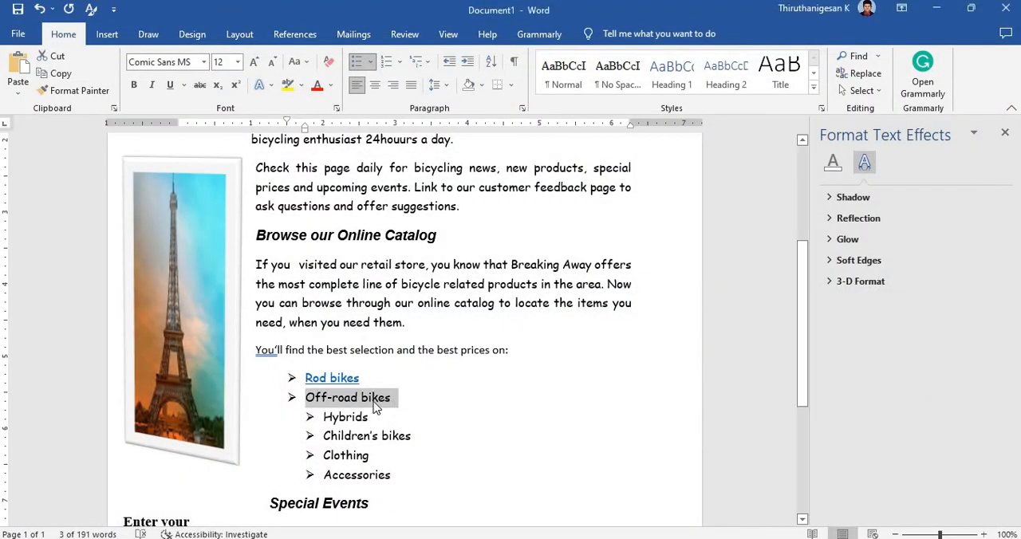
right_click(378, 407)
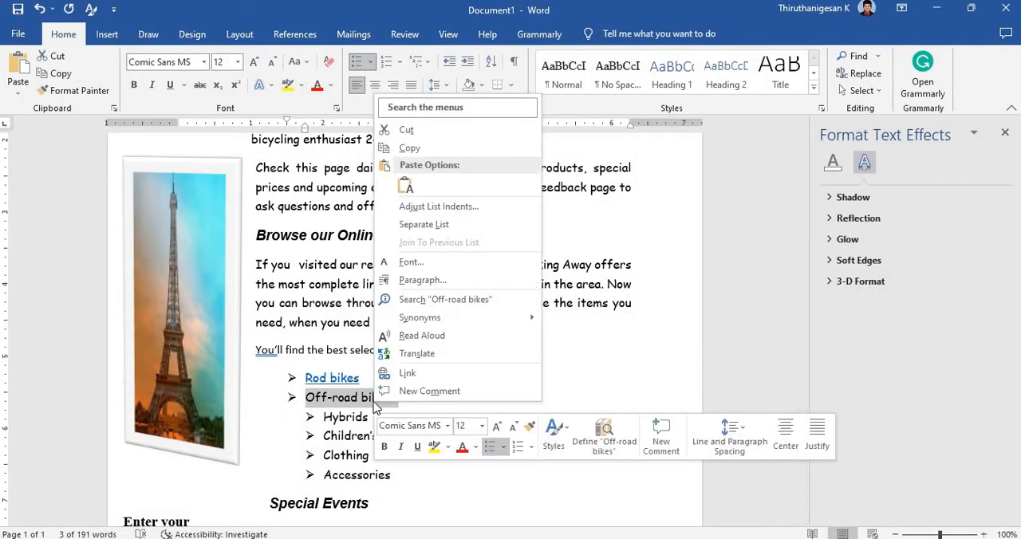
click(407, 372)
key(ctrl+v)
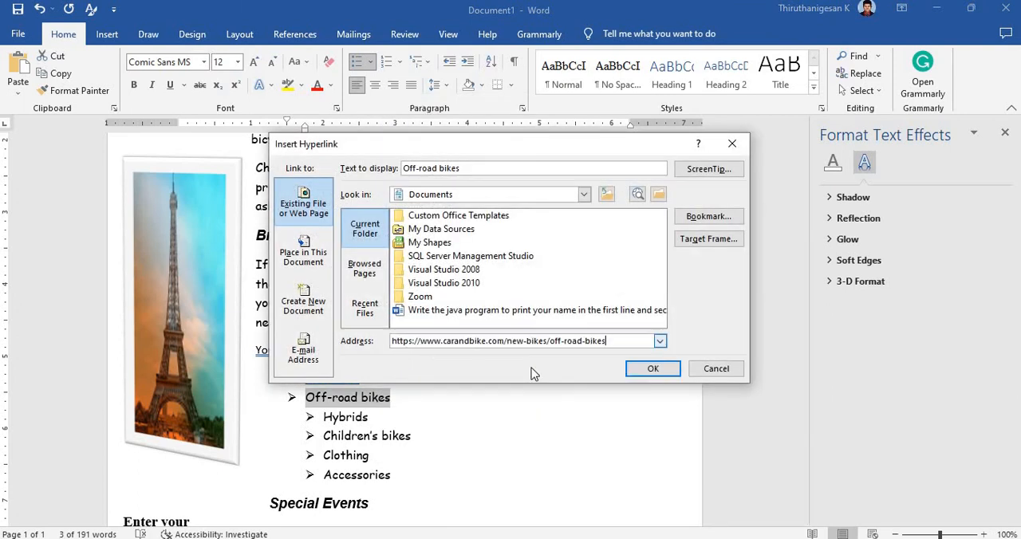
click(652, 368)
click(505, 411)
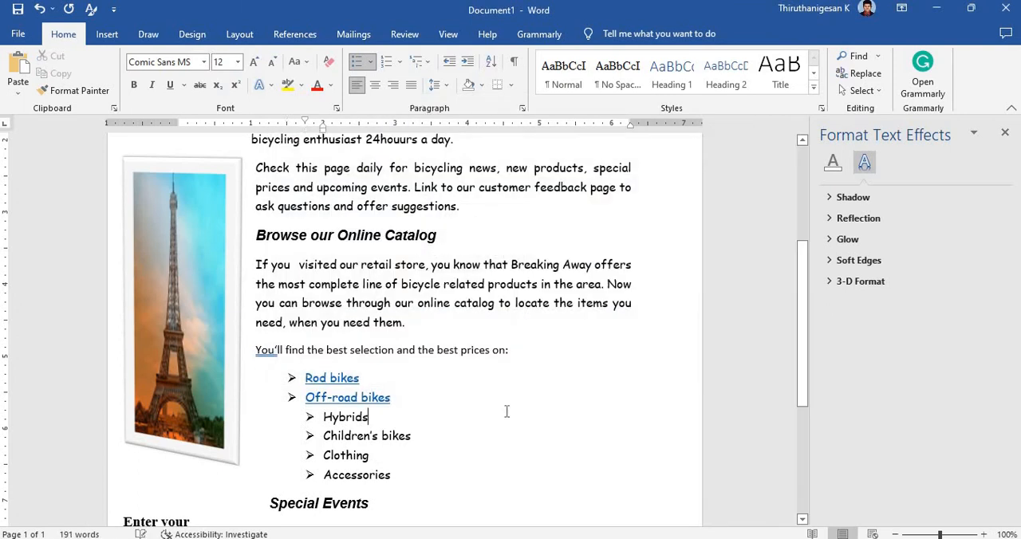
Step: Test the "Rod bikes" hyperlink, close the browser window it opens, and review the whole document
ctrl+click(338, 382)
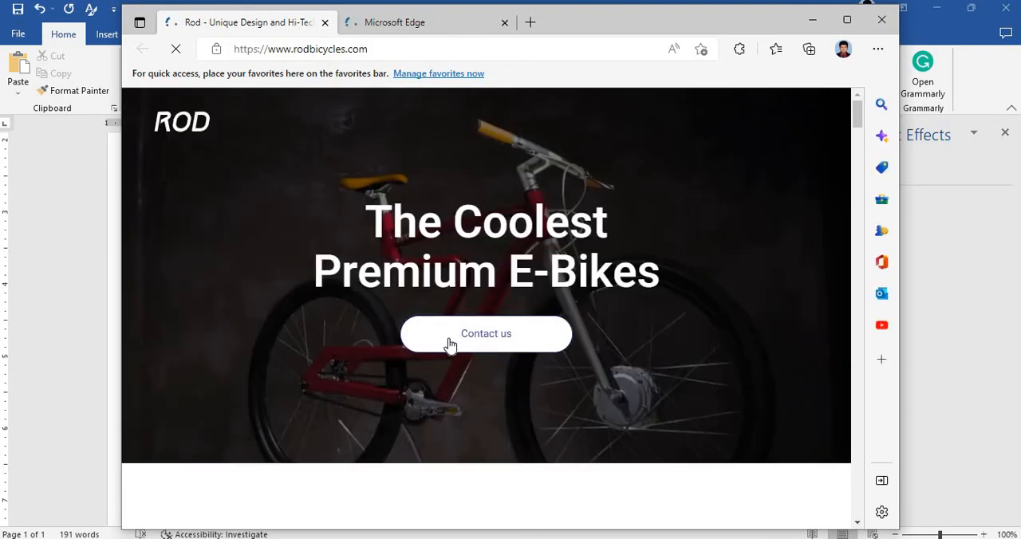
click(881, 24)
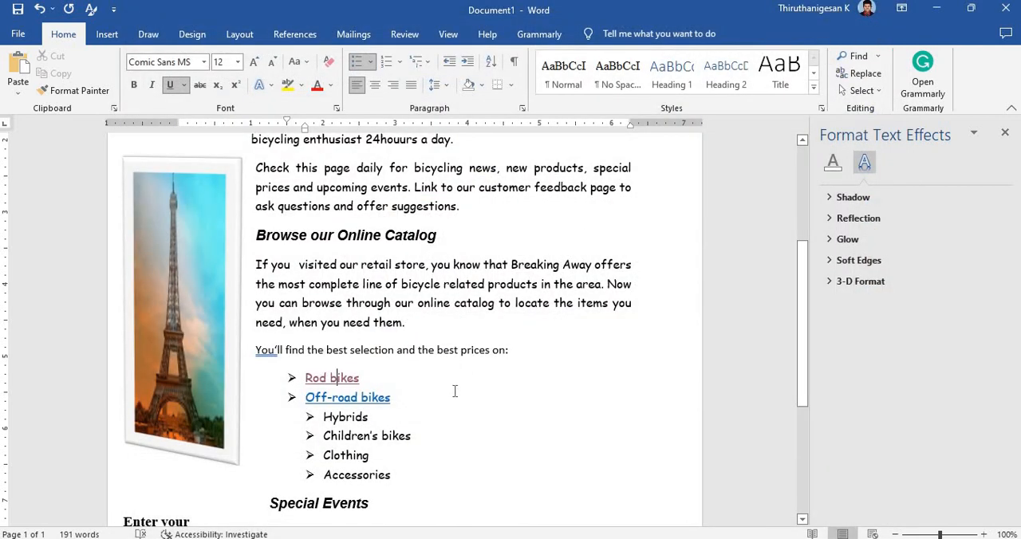
scroll(455, 391, down, 5)
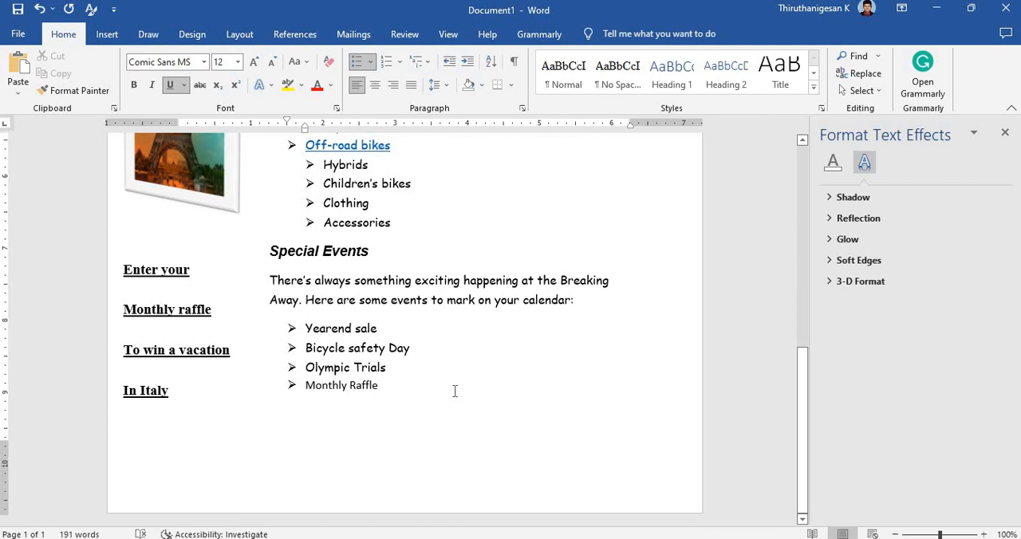
scroll(455, 391, up, 10)
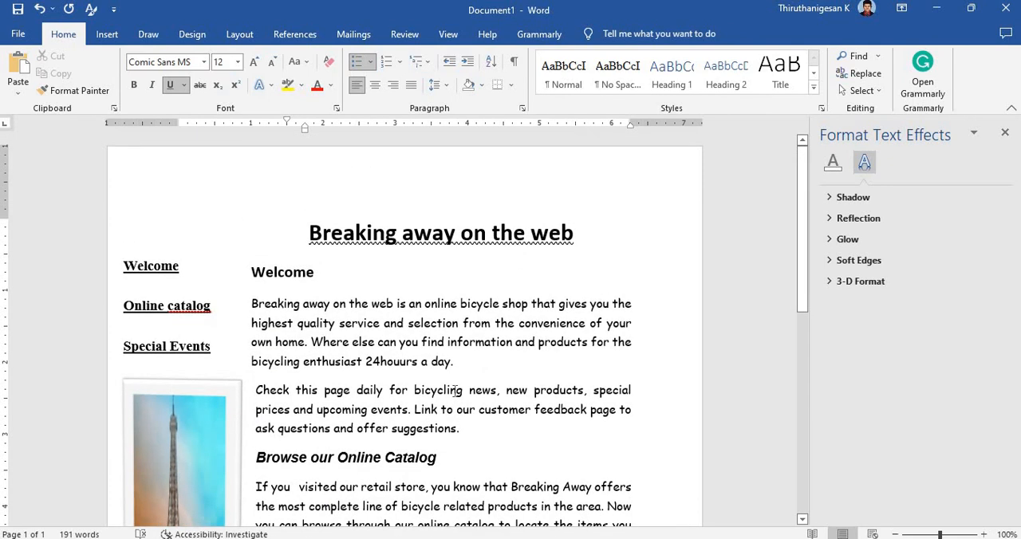
scroll(456, 393, down, 7)
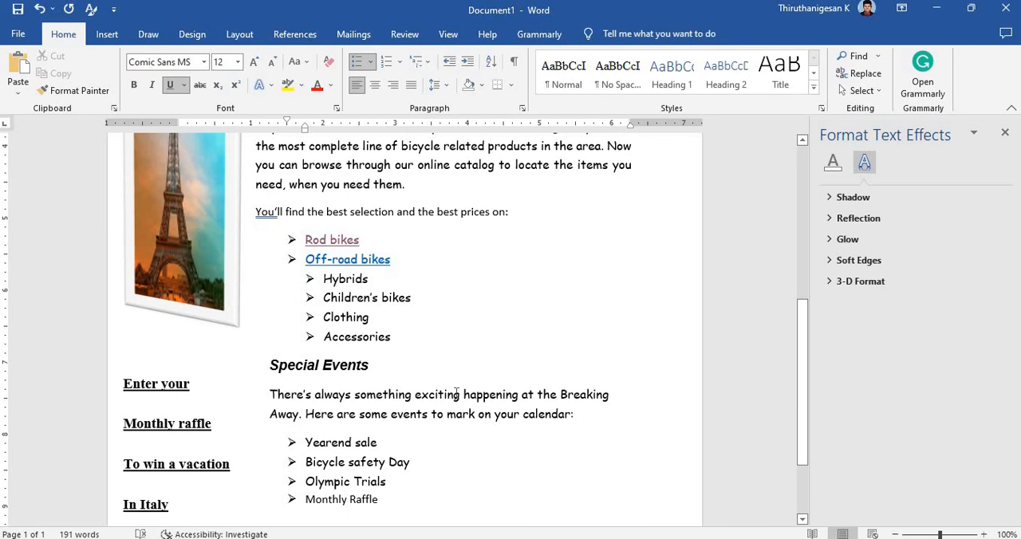
scroll(456, 393, up, 7)
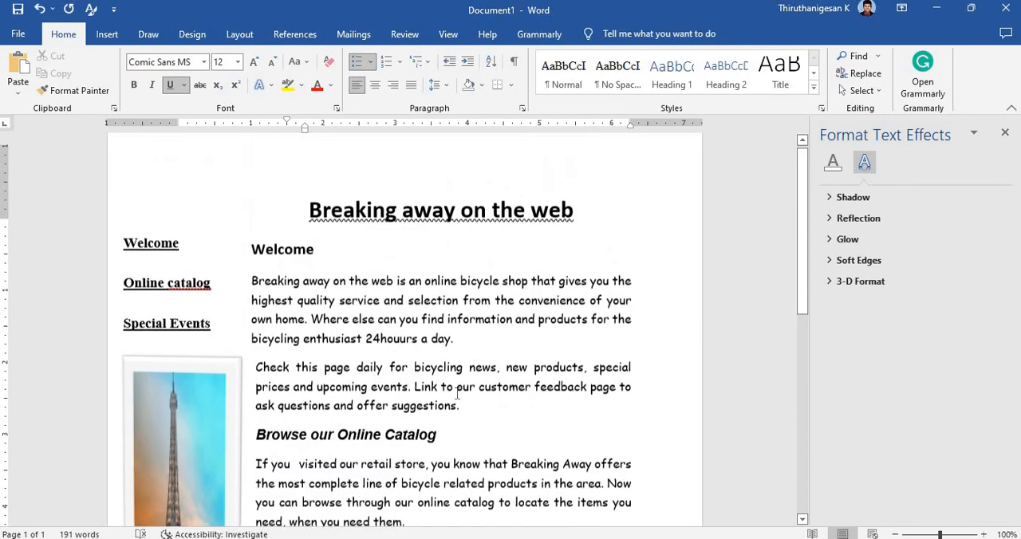